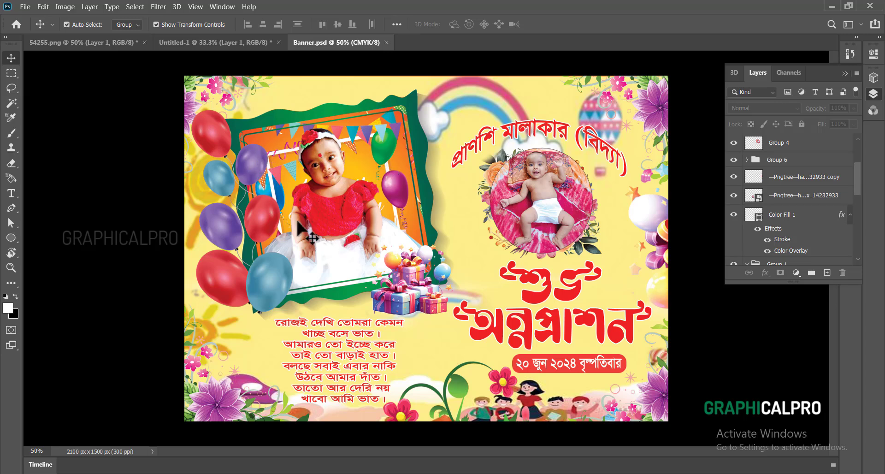
# Switch to the Untitled-1 document and move the purple flower ornament into the lower-left corner of the canvas.
pyautogui.click(217, 41)
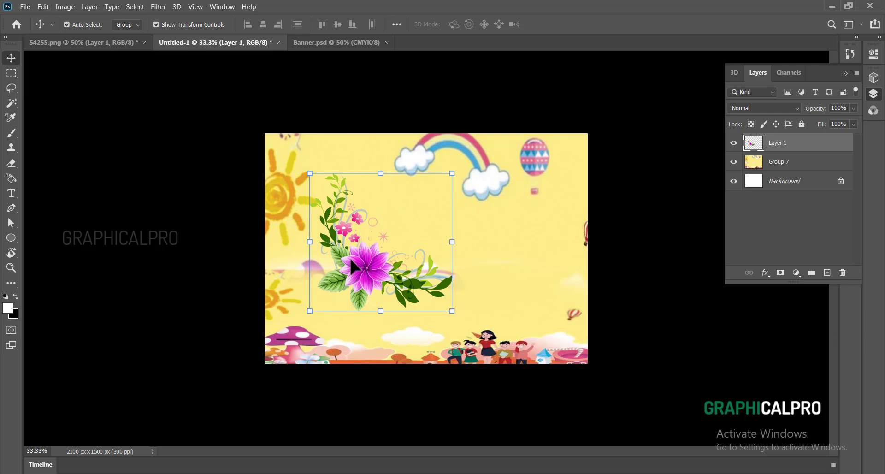
pyautogui.moveTo(374, 285); pyautogui.dragTo(421, 254)
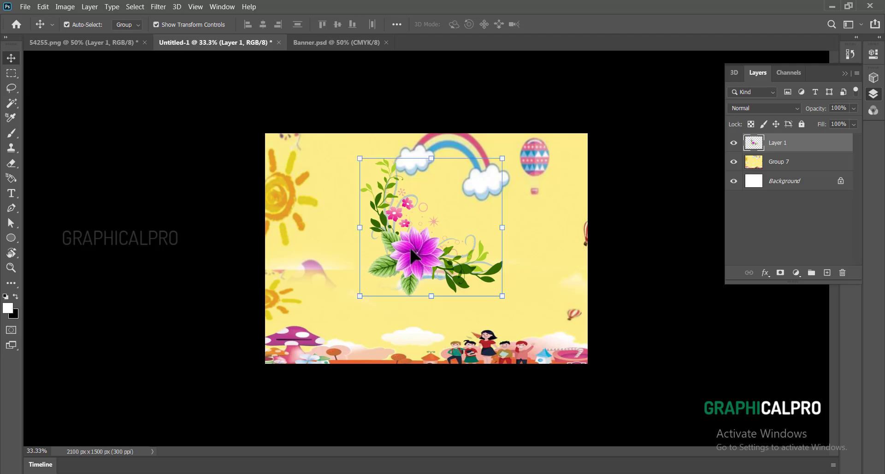
pyautogui.click(292, 187)
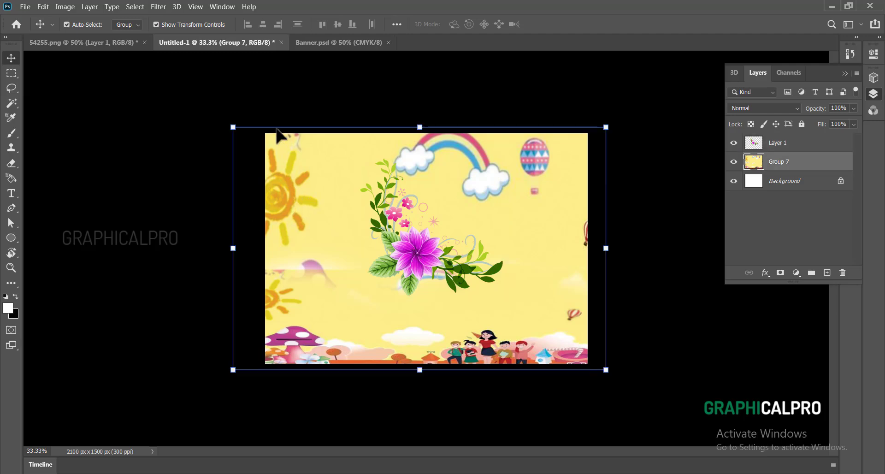
pyautogui.click(236, 94)
pyautogui.keyDown('ctrl'); pyautogui.click(458, 212); pyautogui.keyUp('ctrl')
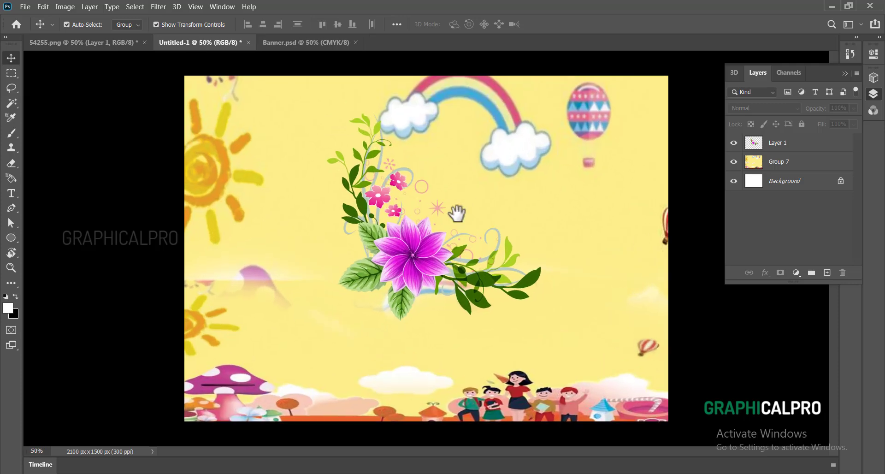
pyautogui.keyDown('alt'); pyautogui.click(427, 242); pyautogui.keyUp('alt')
pyautogui.keyDown('ctrl'); pyautogui.click(425, 246); pyautogui.keyUp('ctrl')
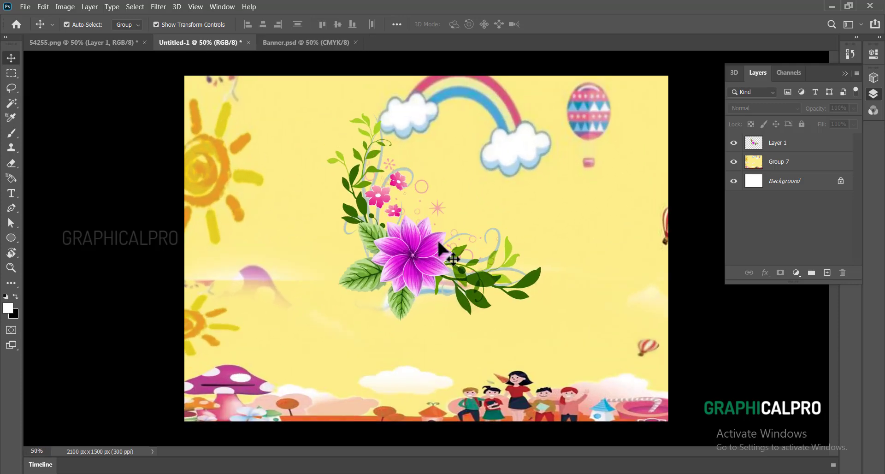
pyautogui.click(414, 269)
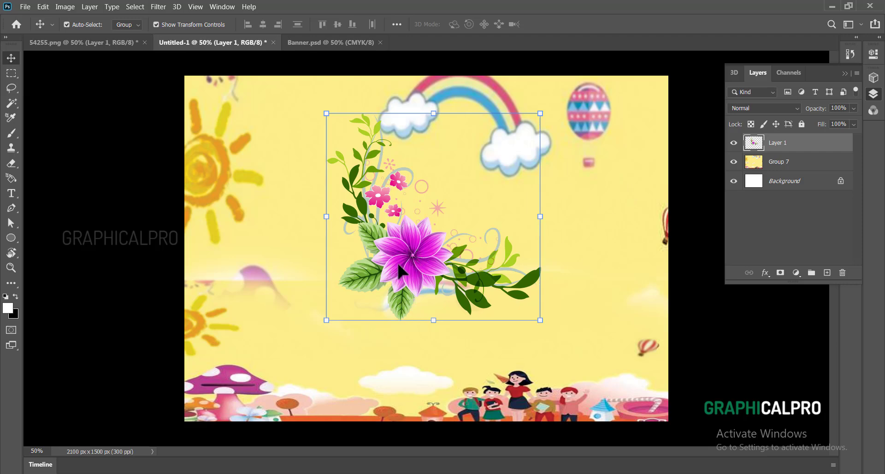
pyautogui.moveTo(417, 266); pyautogui.dragTo(400, 253)
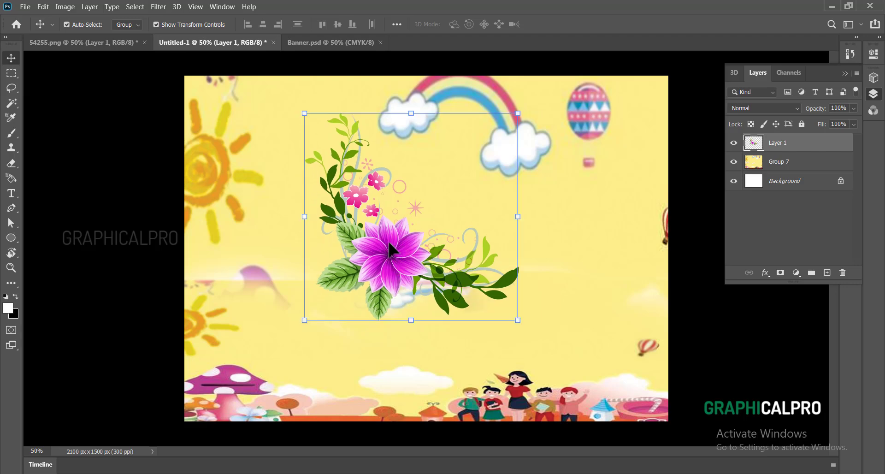
# Duplicate the flower ornament into the upper-left area, flip the copy horizontally and rotate it about 122°.
pyautogui.moveTo(403, 261); pyautogui.dragTo(318, 224)
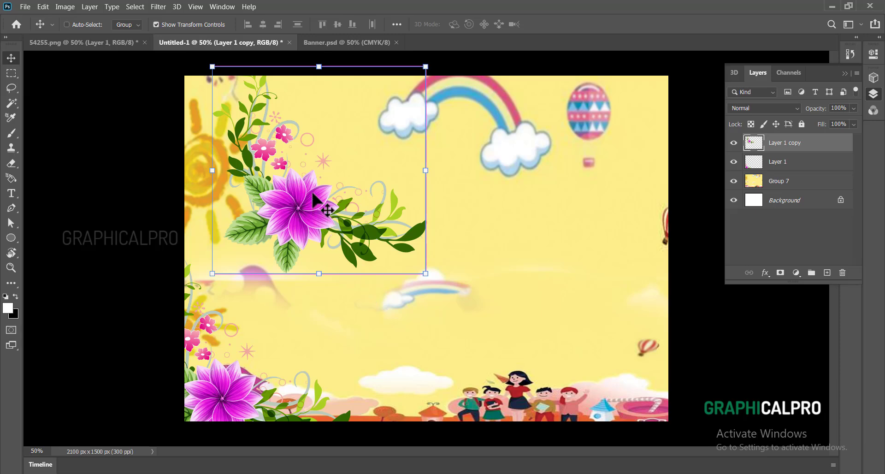
pyautogui.hotkey('ctrl', 't')
pyautogui.rightClick(312, 206)
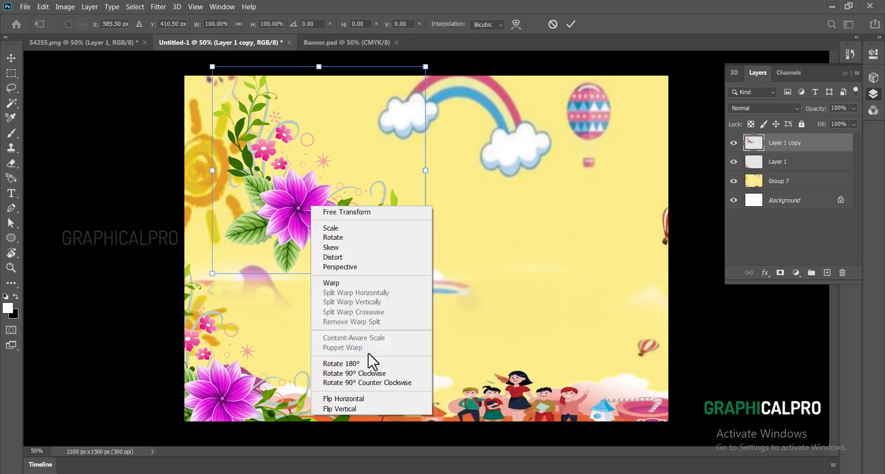
pyautogui.click(378, 398)
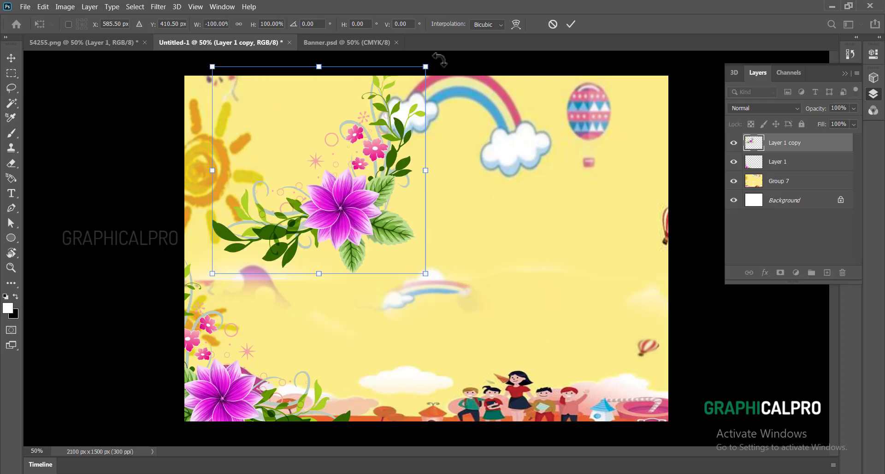
pyautogui.moveTo(436, 59); pyautogui.dragTo(316, 49)
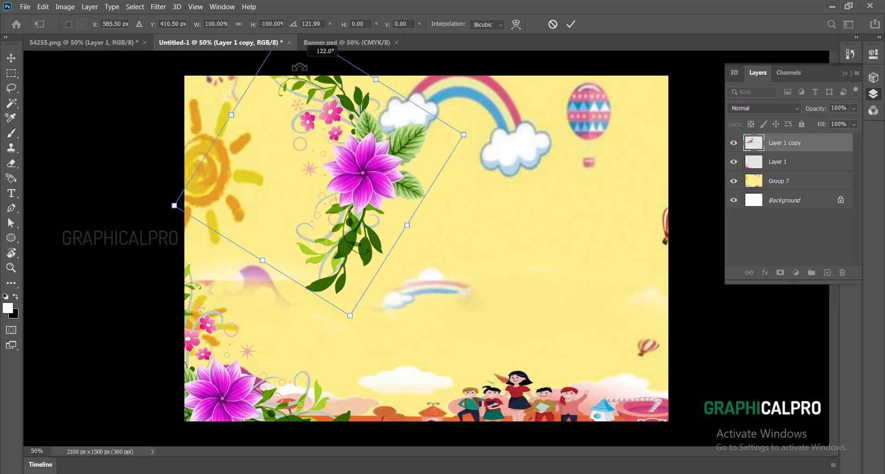
pyautogui.press('Return')
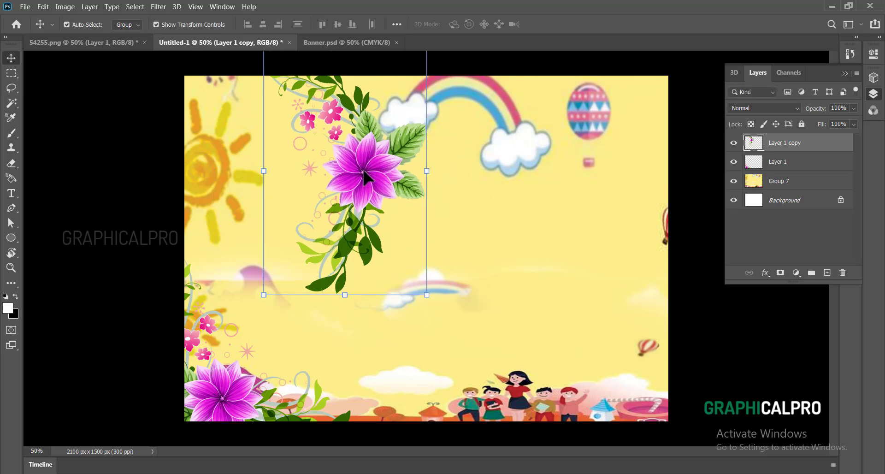
# Move the rotated flower copy into the upper-right corner and adjust its rotation so the stems follow the canvas edges.
pyautogui.moveTo(367, 173); pyautogui.dragTo(665, 139)
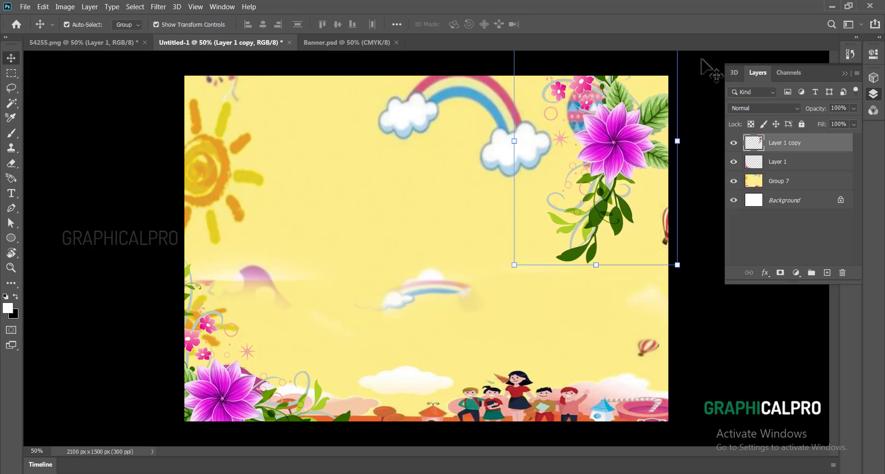
pyautogui.moveTo(698, 235)
pyautogui.mouseDown()
pyautogui.moveTo(715, 237)
pyautogui.moveTo(707, 221)
pyautogui.mouseUp()
pyautogui.moveTo(590, 131); pyautogui.dragTo(633, 102)
pyautogui.press('Return')
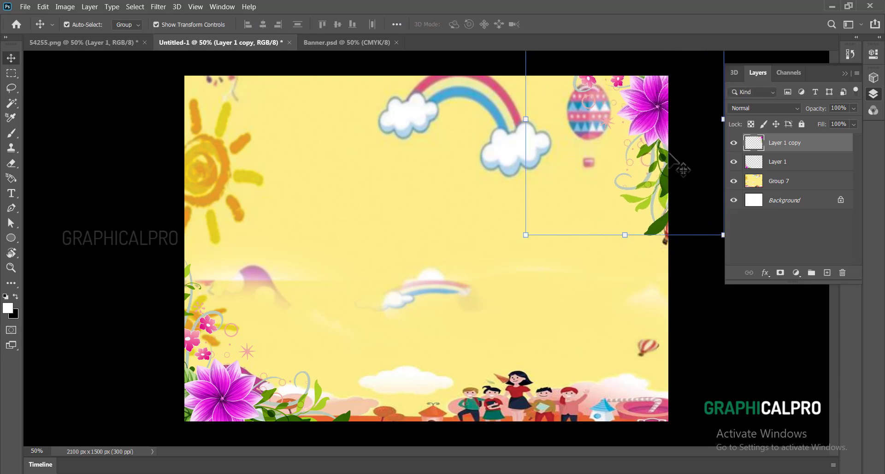
# Duplicate the upper-right flower ornament, flip the copy horizontally and place it in the upper-left corner.
pyautogui.moveTo(421, 157); pyautogui.dragTo(289, 168)
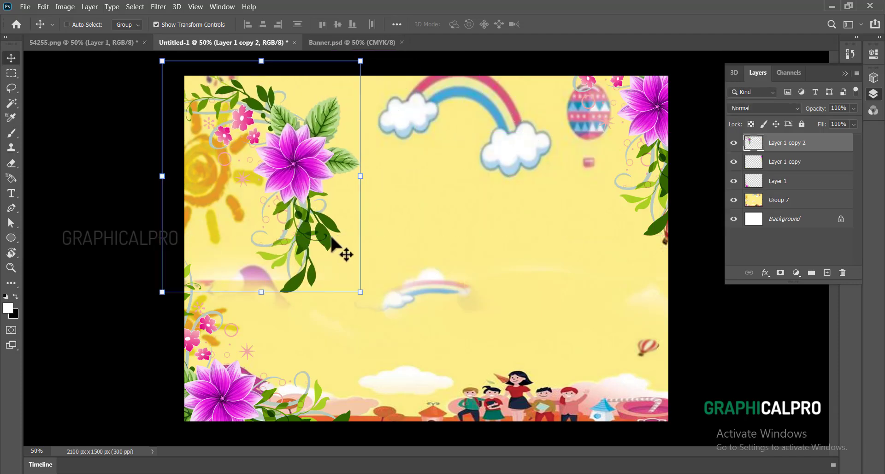
pyautogui.hotkey('ctrl', 't')
pyautogui.rightClick(292, 156)
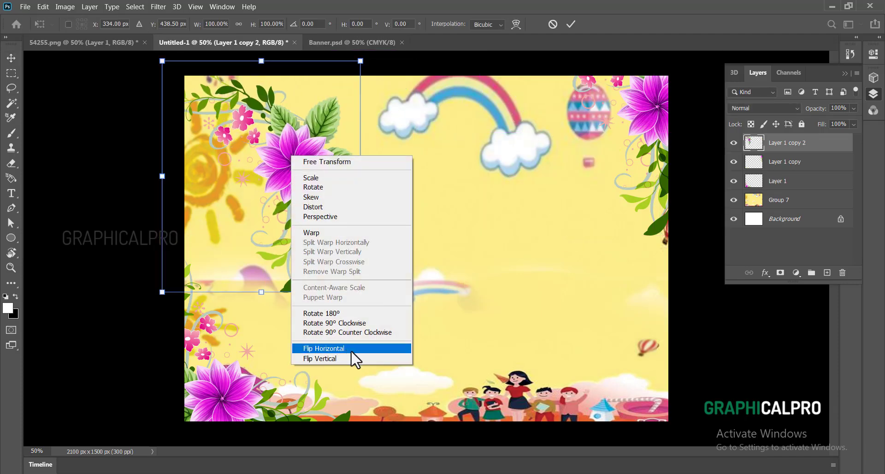
pyautogui.click(350, 349)
pyautogui.moveTo(252, 163); pyautogui.dragTo(173, 148)
pyautogui.press('Return')
# Duplicate the upper-left flower ornament into the lower-right area and flip the copy horizontally.
pyautogui.click(215, 114)
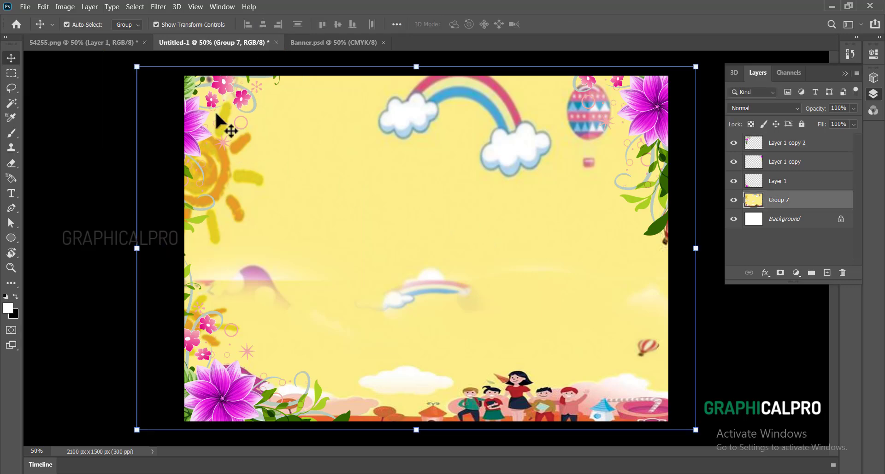
pyautogui.click(193, 121)
pyautogui.moveTo(194, 121); pyautogui.dragTo(541, 286)
pyautogui.hotkey('ctrl', 't')
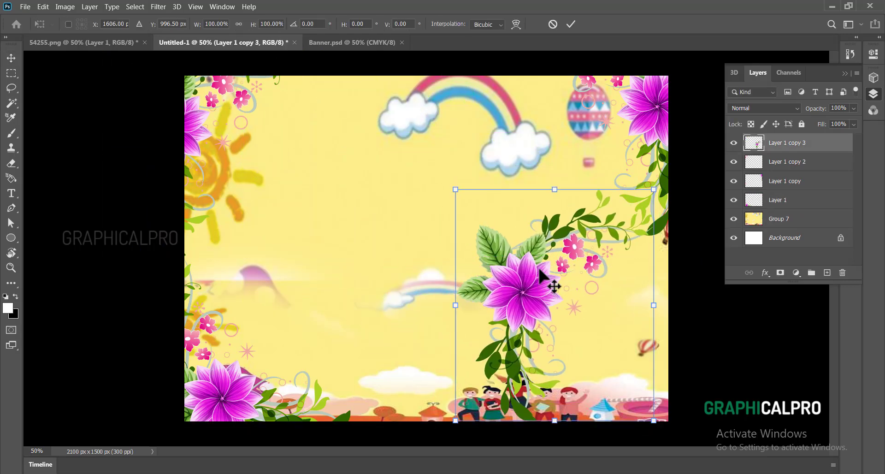
pyautogui.rightClick(550, 285)
pyautogui.click(589, 269)
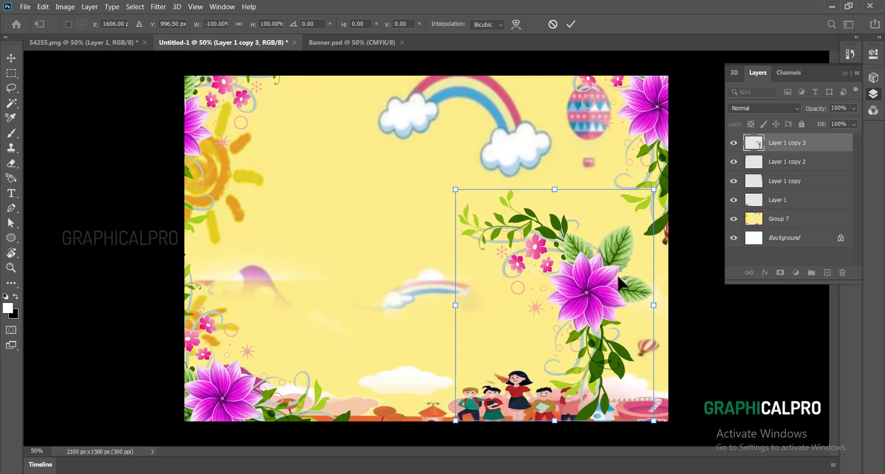
# Rotate the newest flower copy, fit it into the lower-right corner and deselect all layers.
pyautogui.moveTo(664, 196); pyautogui.dragTo(705, 310)
pyautogui.moveTo(585, 323); pyautogui.dragTo(666, 382)
pyautogui.moveTo(802, 359); pyautogui.dragTo(828, 389)
pyautogui.moveTo(661, 410); pyautogui.dragTo(652, 403)
pyautogui.press('Return')
pyautogui.click(387, 197)
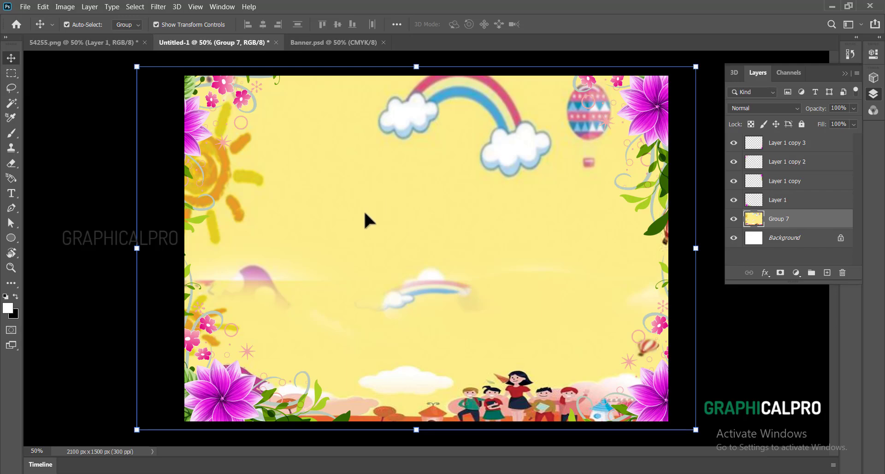
pyautogui.keyDown('alt'); pyautogui.click(428, 213); pyautogui.keyUp('alt')
pyautogui.keyDown('ctrl'); pyautogui.click(428, 212); pyautogui.keyUp('ctrl')
pyautogui.click(37, 224)
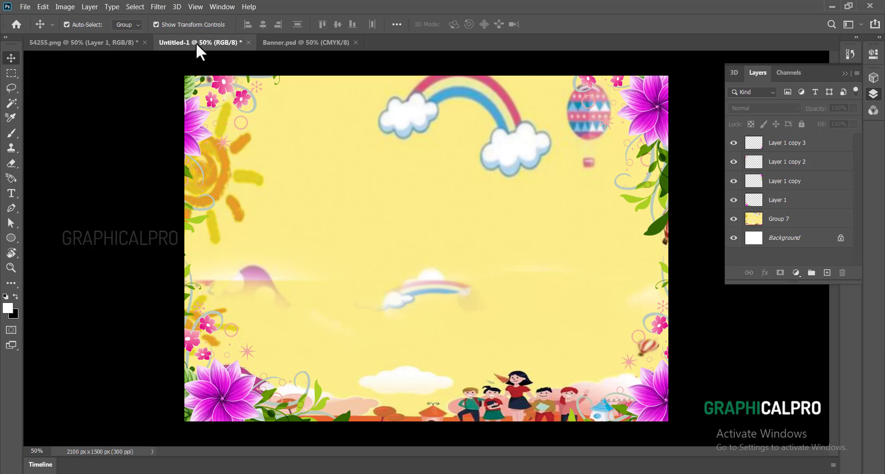
# Copy the green photo frame with balloons from 54255.png into Untitled-1 and position it over the canvas's left half.
pyautogui.click(300, 41)
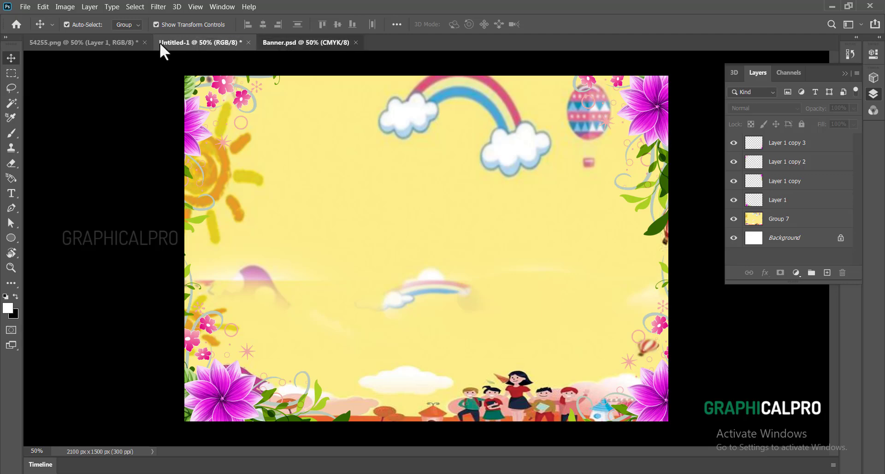
pyautogui.click(98, 43)
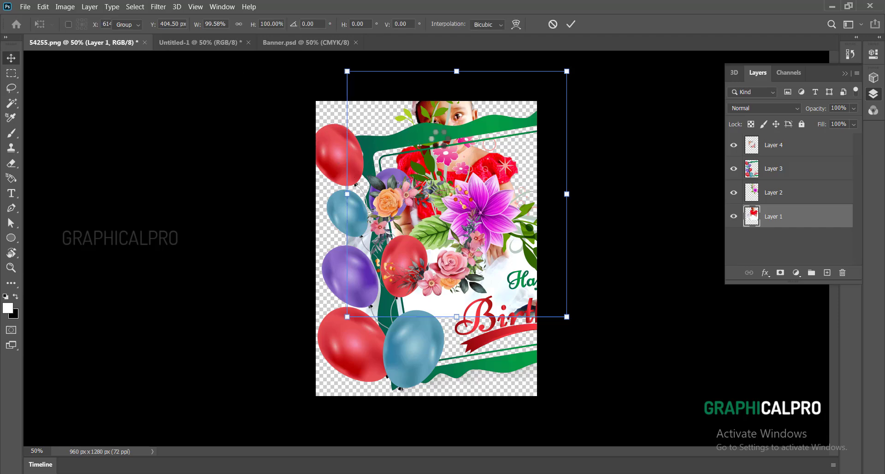
pyautogui.moveTo(445, 144); pyautogui.dragTo(459, 162)
pyautogui.moveTo(366, 189); pyautogui.dragTo(326, 182)
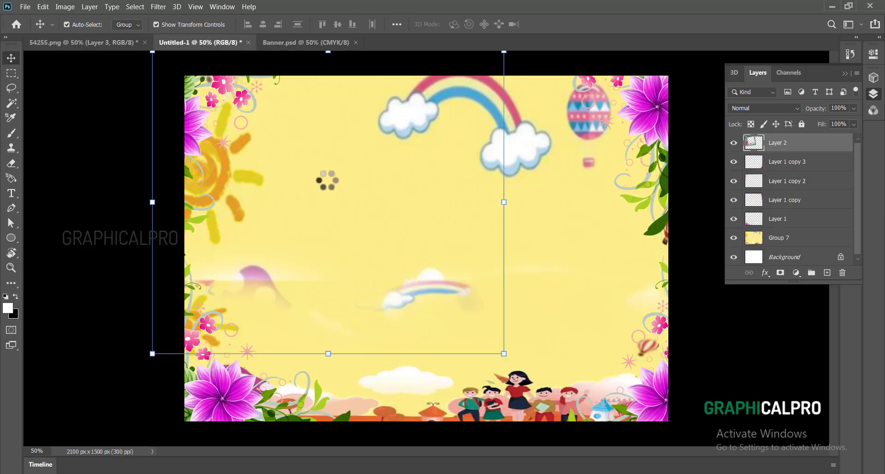
pyautogui.moveTo(223, 148); pyautogui.dragTo(278, 169)
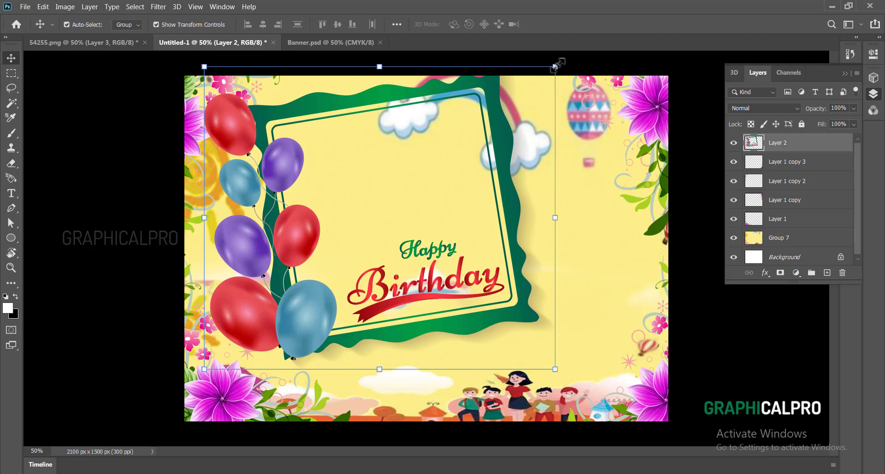
# Scale the balloon frame to about 70%, rotate it about -1.8° and place it in the canvas's upper-left area.
pyautogui.moveTo(548, 88); pyautogui.dragTo(516, 112)
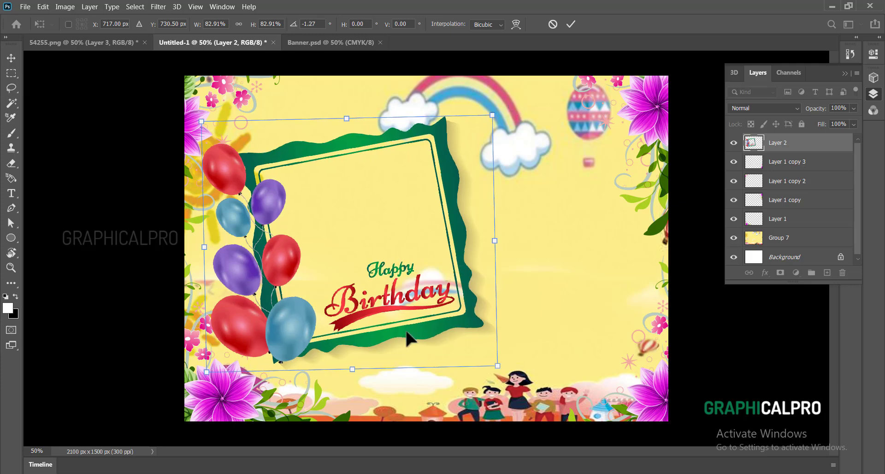
pyautogui.moveTo(407, 338); pyautogui.dragTo(399, 299)
pyautogui.moveTo(486, 328); pyautogui.dragTo(444, 293)
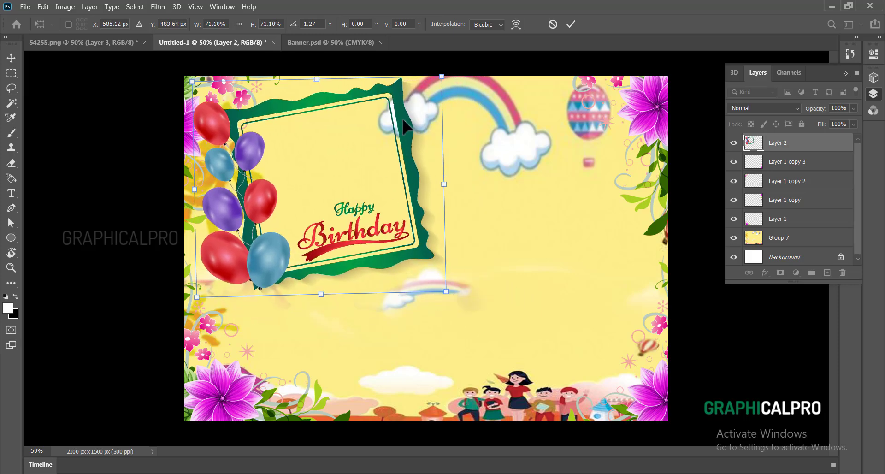
pyautogui.moveTo(403, 113); pyautogui.dragTo(401, 110)
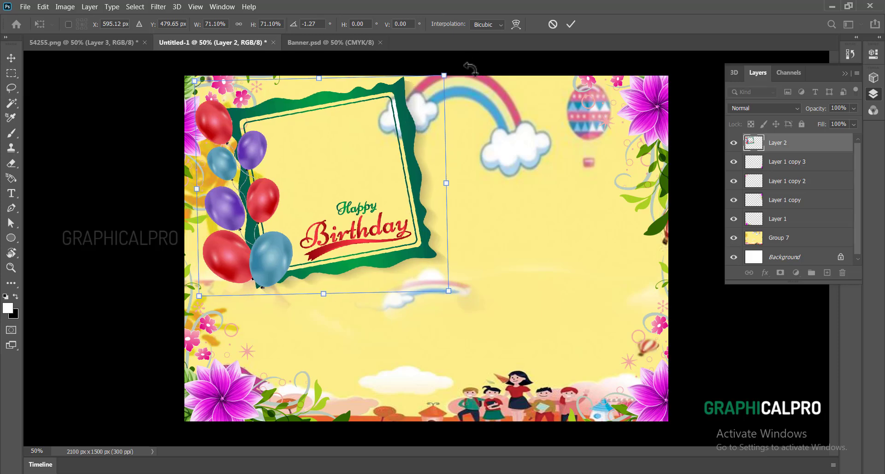
pyautogui.moveTo(470, 68); pyautogui.dragTo(438, 79)
pyautogui.moveTo(400, 139); pyautogui.dragTo(410, 136)
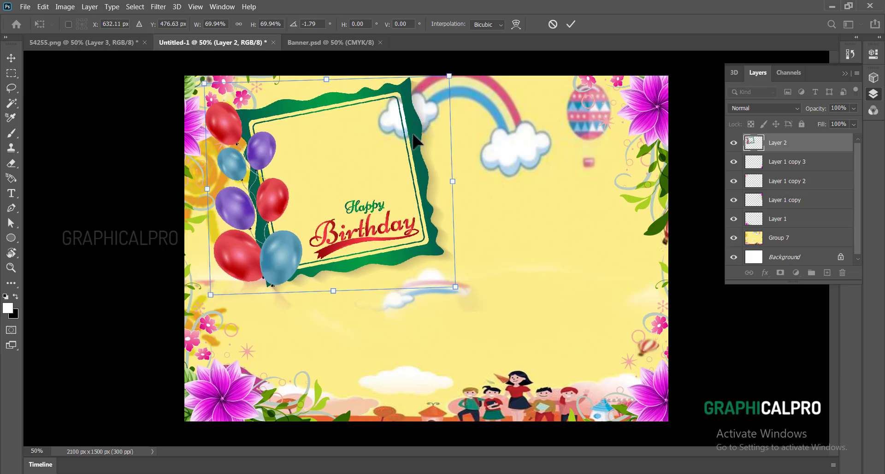
pyautogui.press('Return')
# Nudge the balloon frame slightly downward to fine-tune its vertical position.
pyautogui.press('Down')
pyautogui.press('Down')
pyautogui.press('Down')
pyautogui.press('Down')
pyautogui.press('Down')
pyautogui.press('Down')
pyautogui.press('Down')
pyautogui.press('Down')
pyautogui.press('Down')
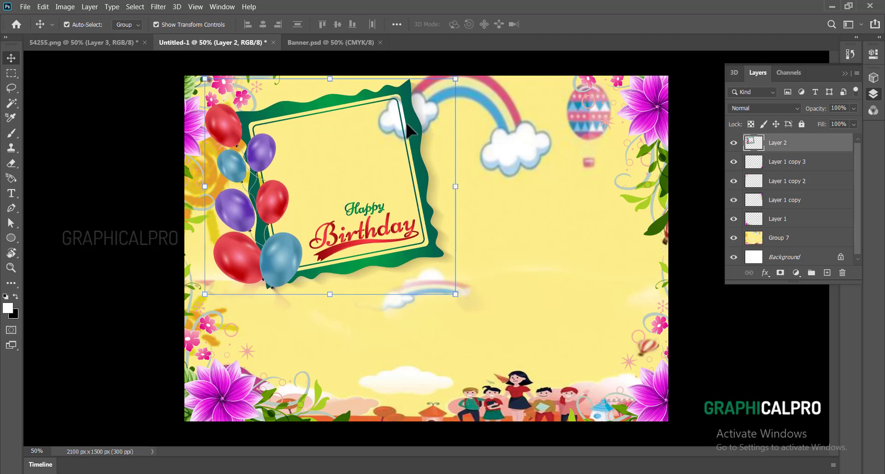
pyautogui.press('Up')
pyautogui.press('Up')
pyautogui.click(516, 183)
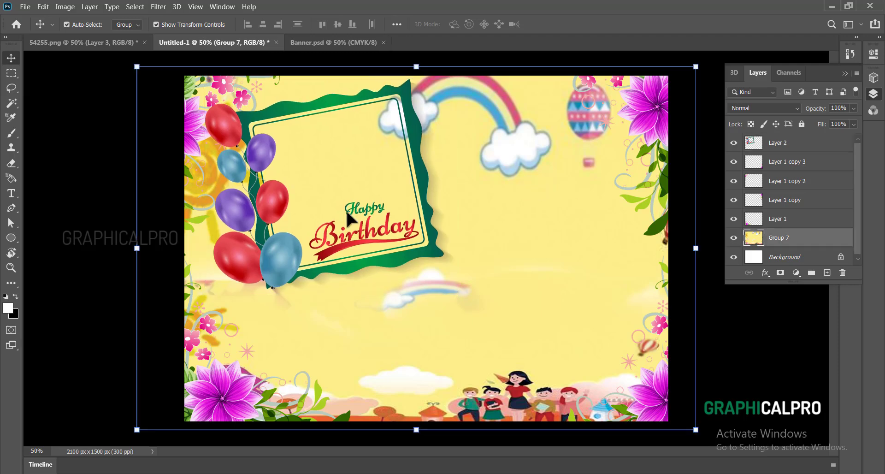
pyautogui.scroll(2, 368, 212)
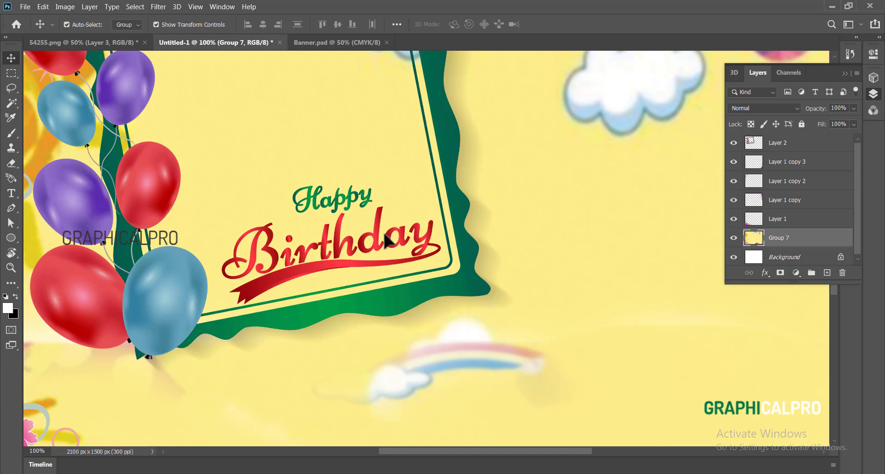
pyautogui.press('l')
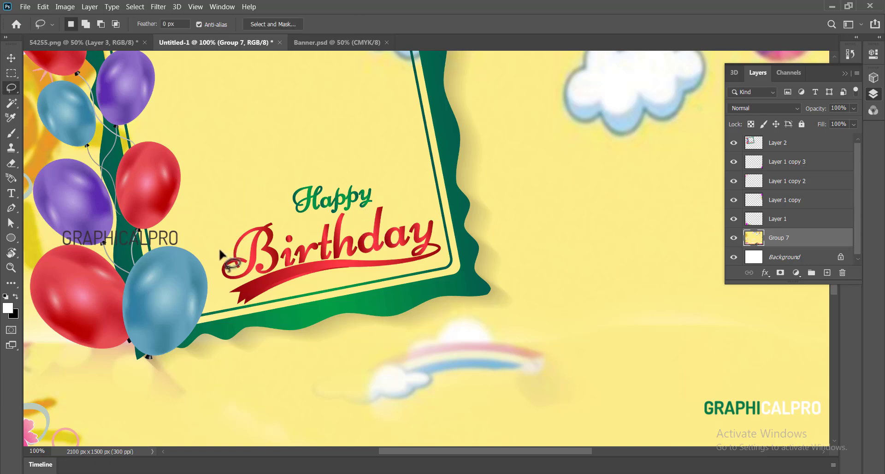
pyautogui.moveTo(218, 278); pyautogui.dragTo(222, 218)
pyautogui.hotkey('ctrl', 'd')
# Draw a freehand lasso selection around the Happy Birthday lettering inside the green frame.
pyautogui.rightClick(11, 87)
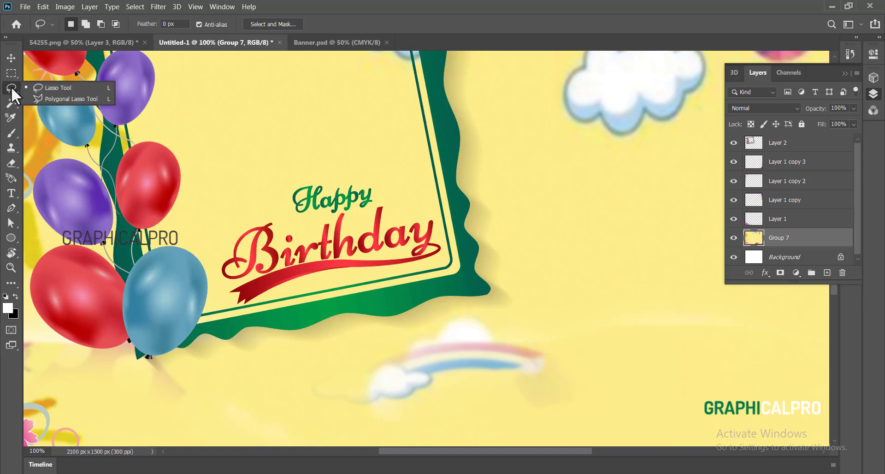
pyautogui.click(72, 87)
pyautogui.press('space')
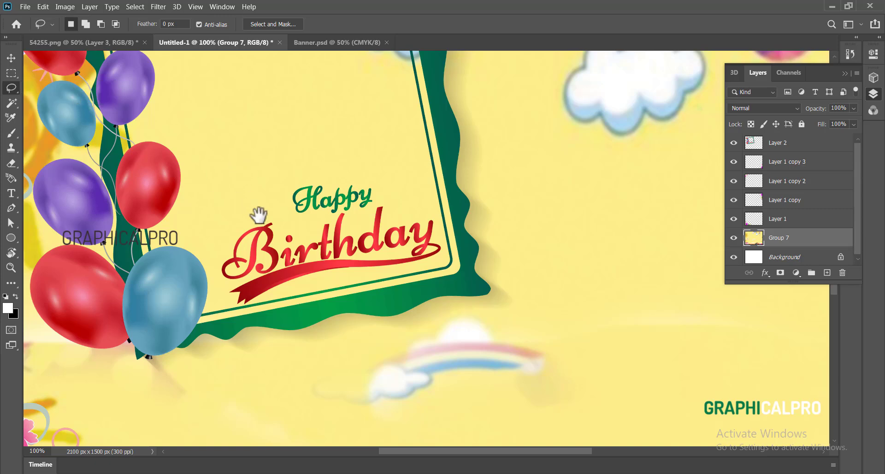
pyautogui.moveTo(257, 213)
pyautogui.mouseDown()
pyautogui.moveTo(216, 244)
pyautogui.moveTo(216, 280)
pyautogui.moveTo(230, 299)
pyautogui.moveTo(432, 260)
pyautogui.moveTo(445, 244)
pyautogui.moveTo(420, 172)
pyautogui.moveTo(334, 143)
pyautogui.moveTo(215, 203)
pyautogui.mouseUp()
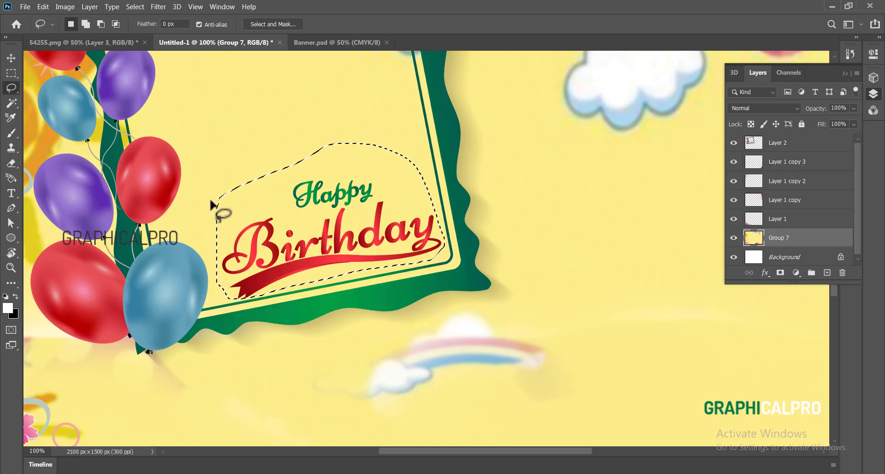
# Delete the selected Happy Birthday lettering from Layer 2 and clear the selection.
pyautogui.hotkey('alt', 'BackSpace')
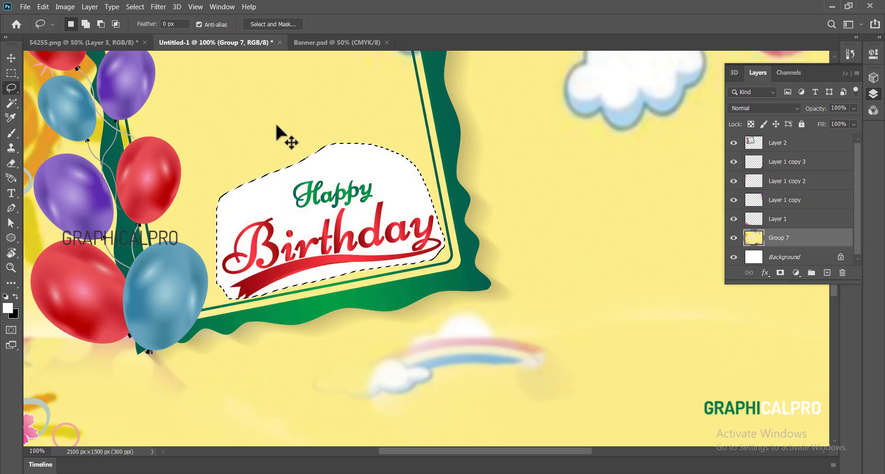
pyautogui.hotkey('ctrl', 'z')
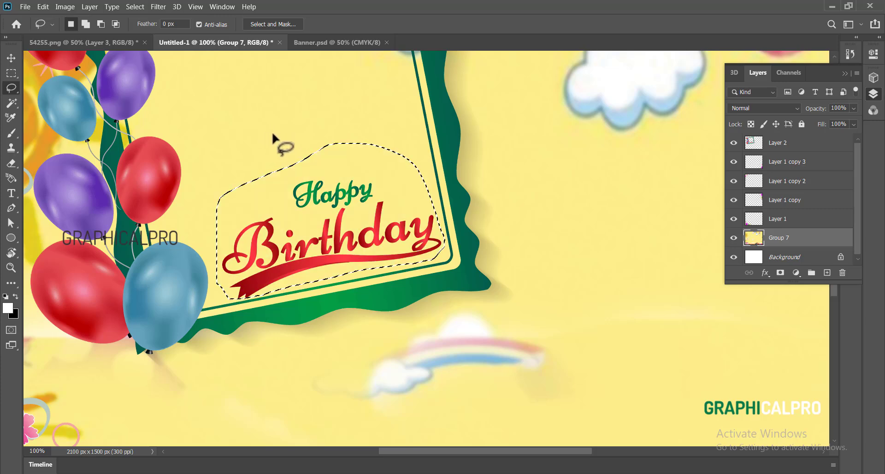
pyautogui.click(769, 146)
pyautogui.press('Delete')
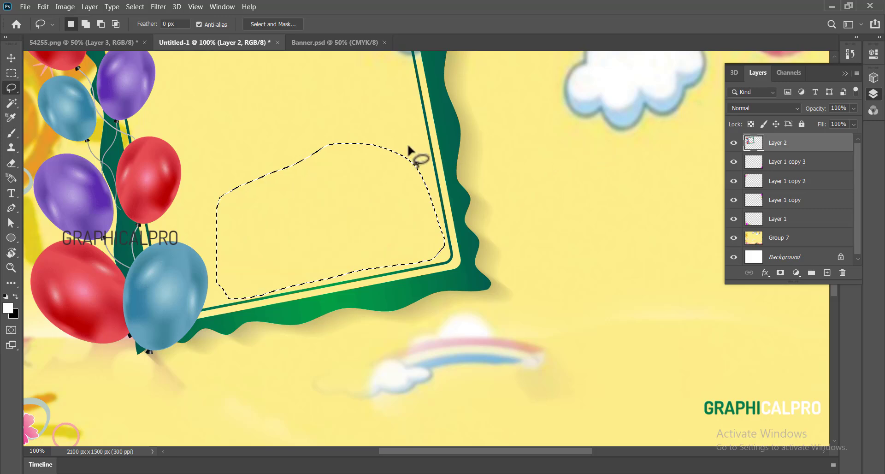
pyautogui.hotkey('ctrl', 'd')
pyautogui.moveTo(275, 185); pyautogui.dragTo(308, 298)
pyautogui.scroll(-5, 317, 217)
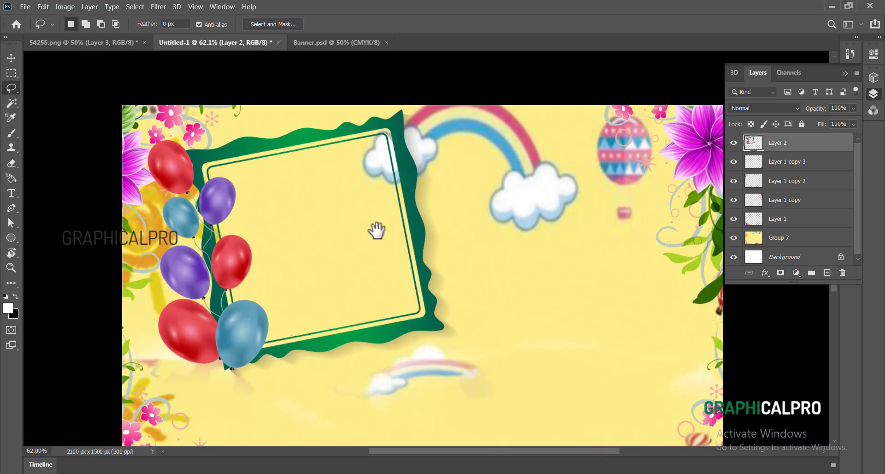
pyautogui.moveTo(375, 229); pyautogui.dragTo(358, 179)
pyautogui.scroll(-2, 362, 185)
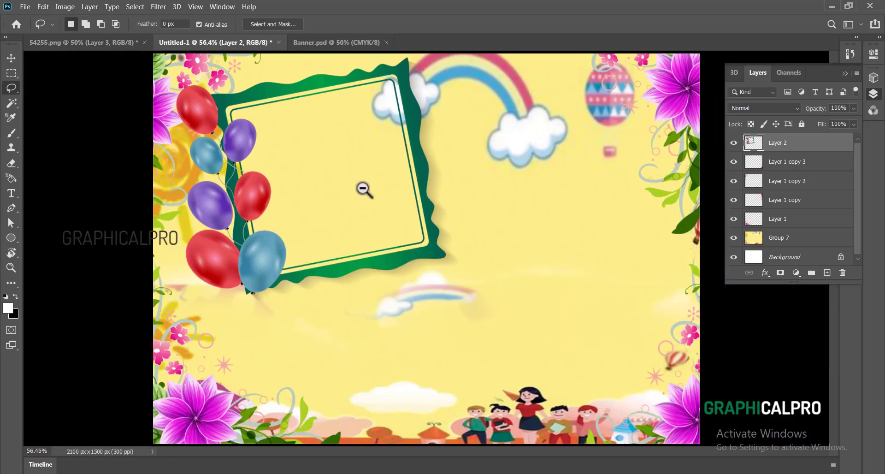
# Copy the seated baby photo in the red top from 54255.png into Untitled-1, placing it behind the balloon frame.
pyautogui.press('v')
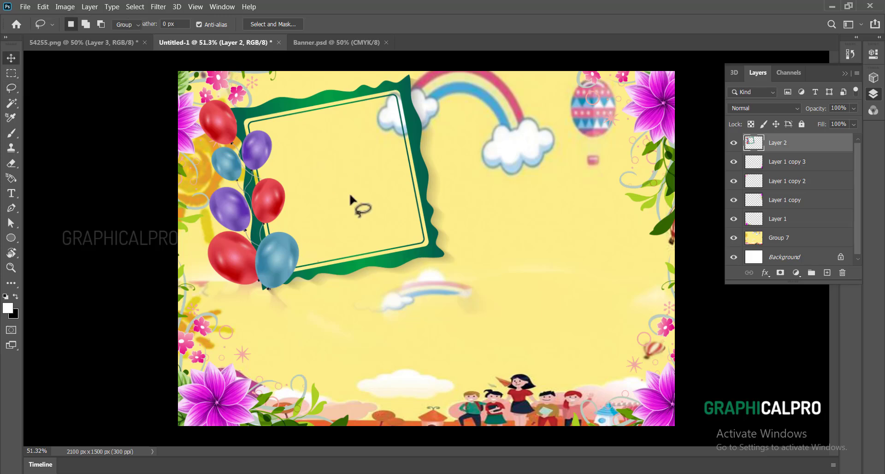
pyautogui.click(538, 231)
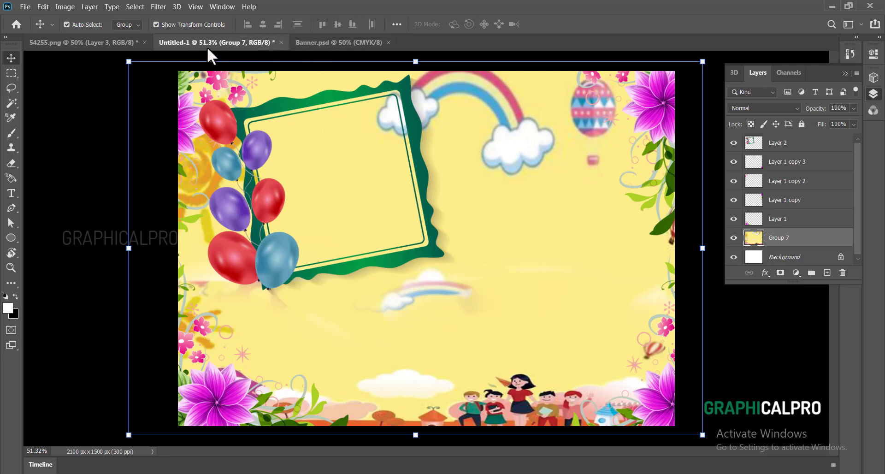
pyautogui.click(343, 42)
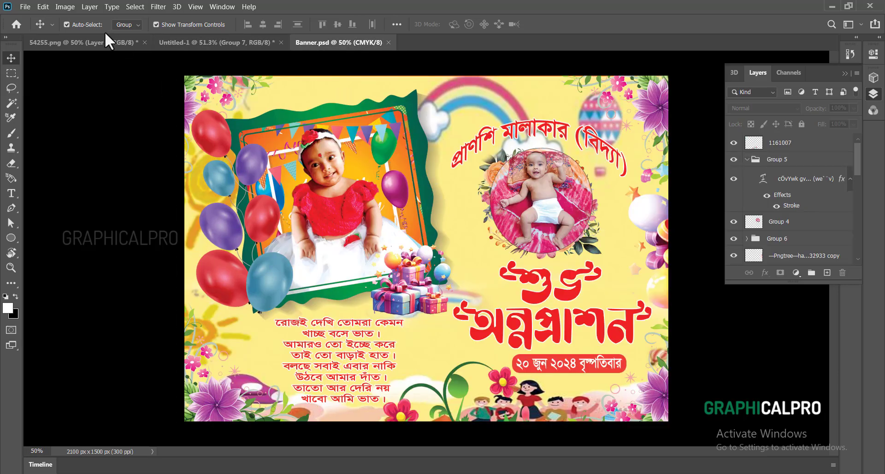
pyautogui.click(85, 41)
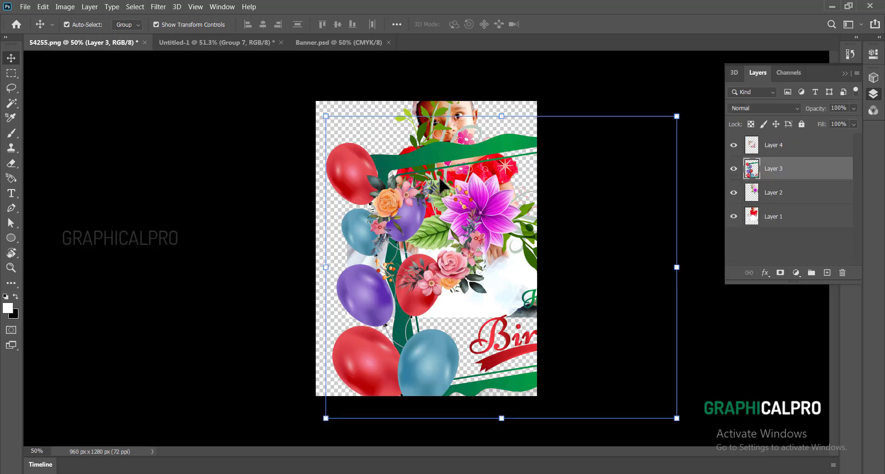
pyautogui.moveTo(408, 192); pyautogui.dragTo(334, 129)
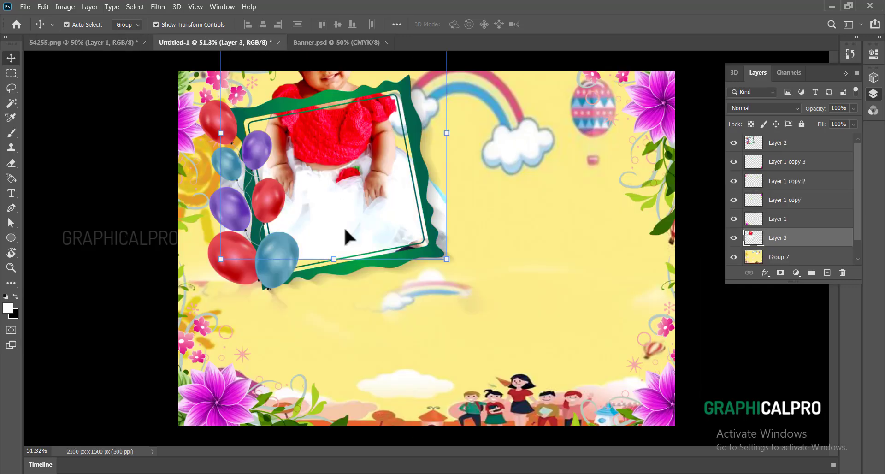
pyautogui.moveTo(342, 171); pyautogui.dragTo(352, 217)
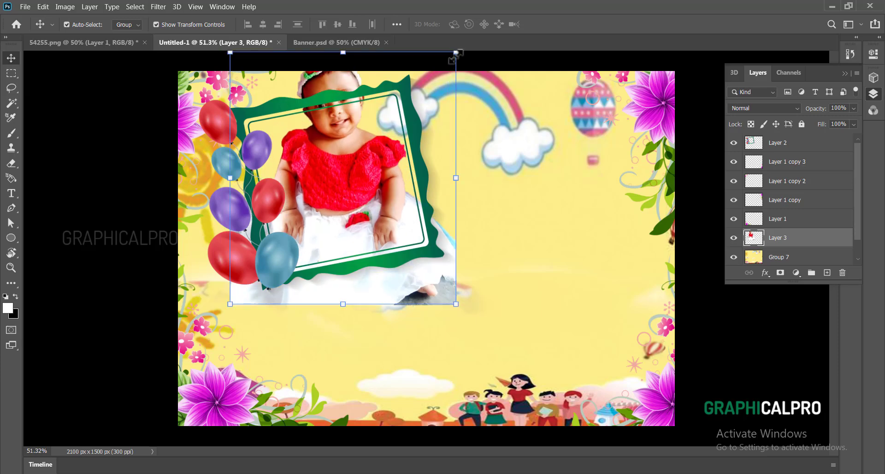
# Scale the baby photo to about 76%, position it inside the balloon frame and rotate it about -8°.
pyautogui.moveTo(410, 136)
pyautogui.mouseDown()
pyautogui.moveTo(407, 151)
pyautogui.moveTo(419, 134)
pyautogui.mouseUp()
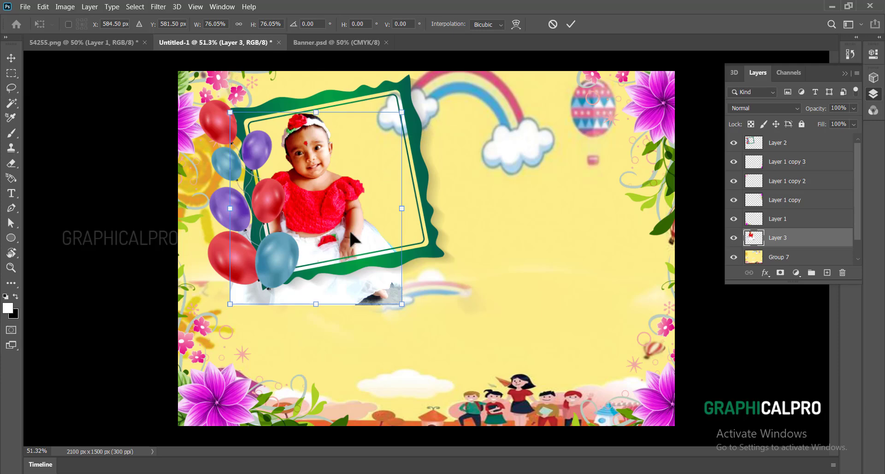
pyautogui.moveTo(372, 216); pyautogui.dragTo(396, 208)
pyautogui.press('Return')
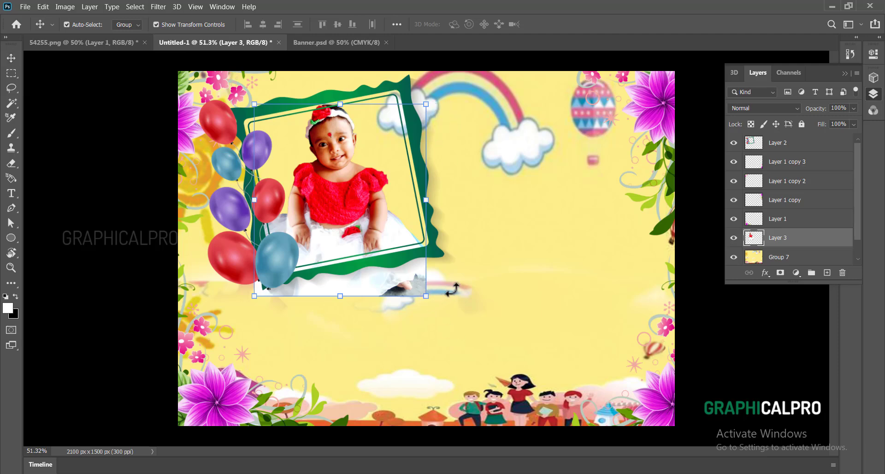
pyautogui.moveTo(436, 300); pyautogui.dragTo(454, 291)
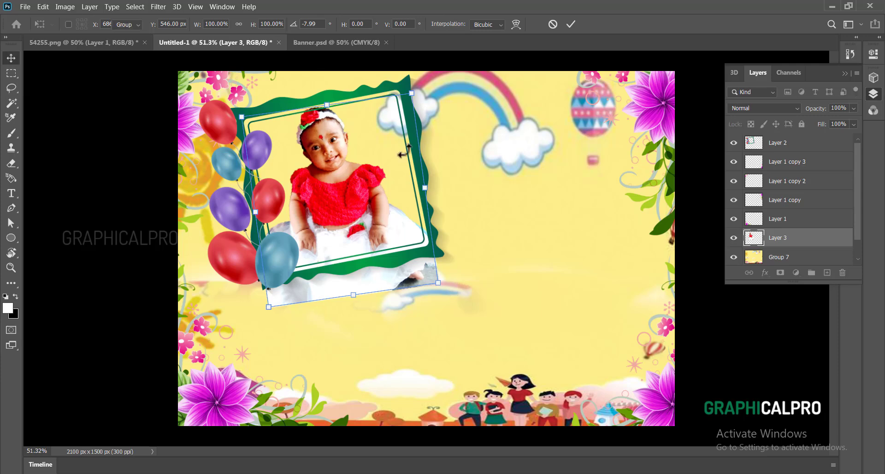
pyautogui.press('Return')
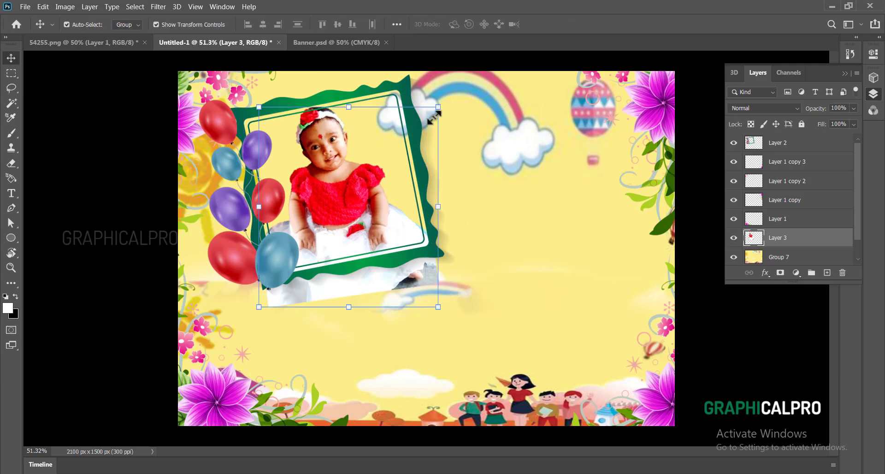
# Scale the rotated baby photo to about 85% and move it up so its lower edge stays within the frame.
pyautogui.moveTo(433, 118); pyautogui.dragTo(414, 139)
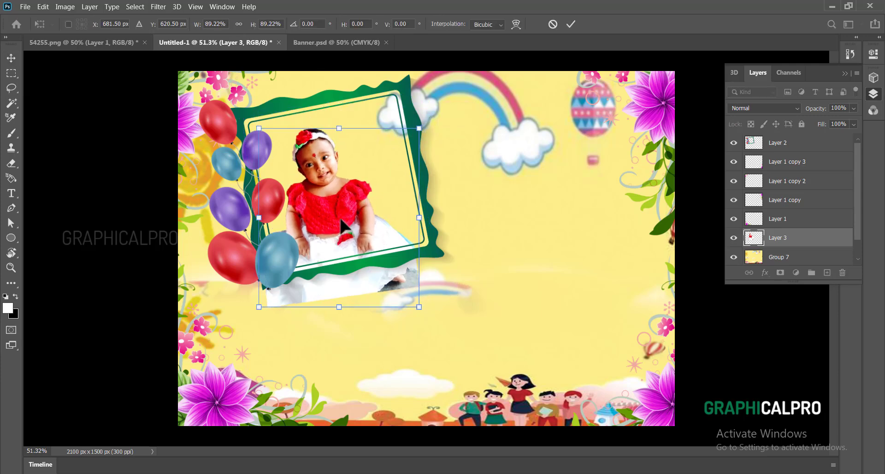
pyautogui.moveTo(342, 226); pyautogui.dragTo(351, 204)
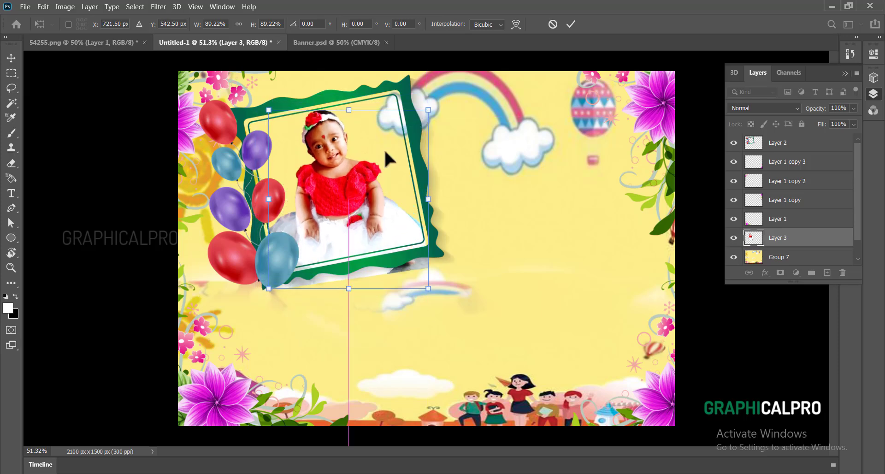
pyautogui.moveTo(429, 289); pyautogui.dragTo(423, 282)
pyautogui.moveTo(389, 242); pyautogui.dragTo(393, 238)
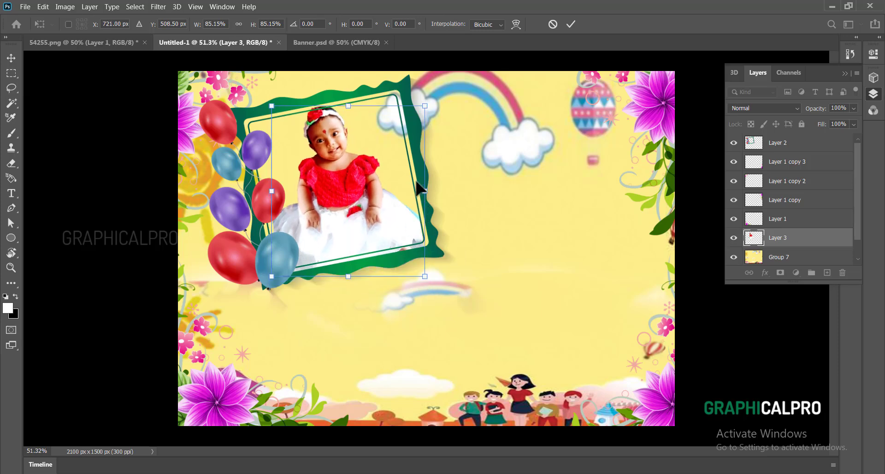
# Nudge the baby photo down and slightly right inside the frame, apply the transform and select the background group.
pyautogui.press('Down')
pyautogui.press('Down')
pyautogui.press('Down')
pyautogui.press('Down')
pyautogui.press('Down')
pyautogui.press('Down')
pyautogui.press('Down')
pyautogui.press('Down')
pyautogui.press('Down')
pyautogui.press('Down')
pyautogui.press('Down')
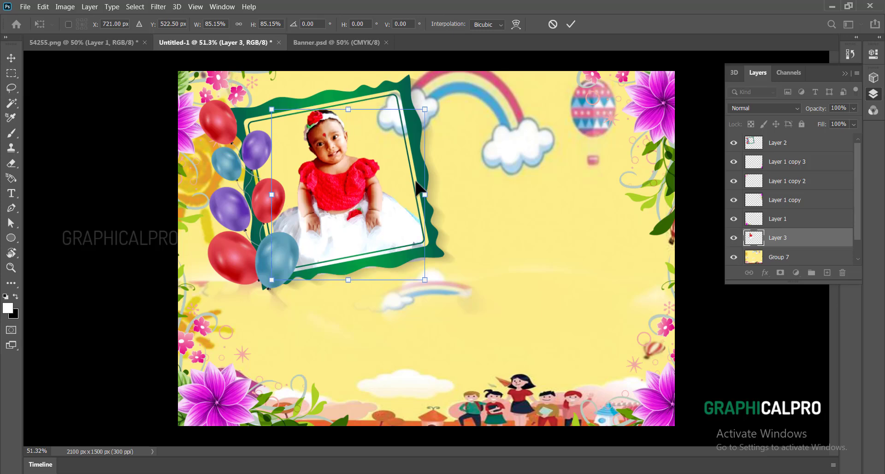
pyautogui.press('Down')
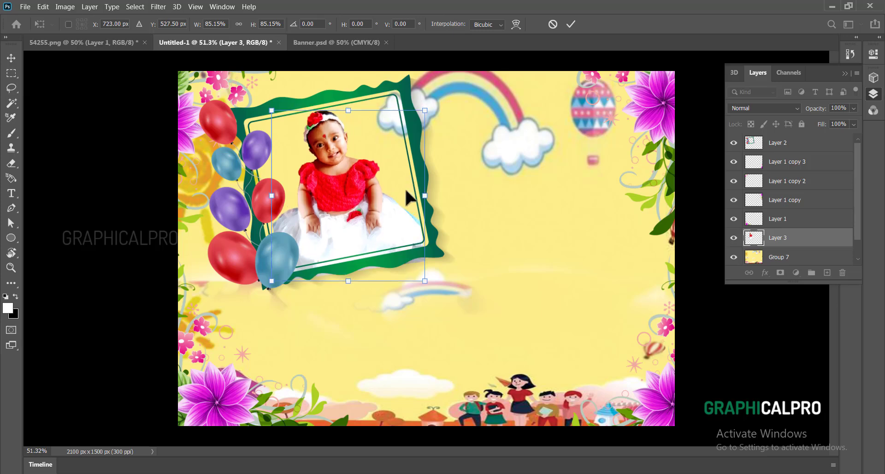
pyautogui.press('Right')
pyautogui.press('Right')
pyautogui.press('Down')
pyautogui.press('Down')
pyautogui.press('Down')
pyautogui.press('Return')
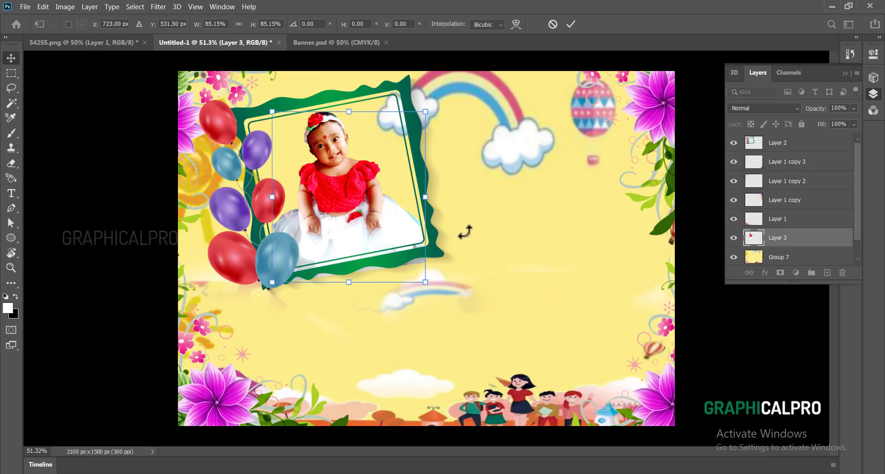
pyautogui.click(530, 228)
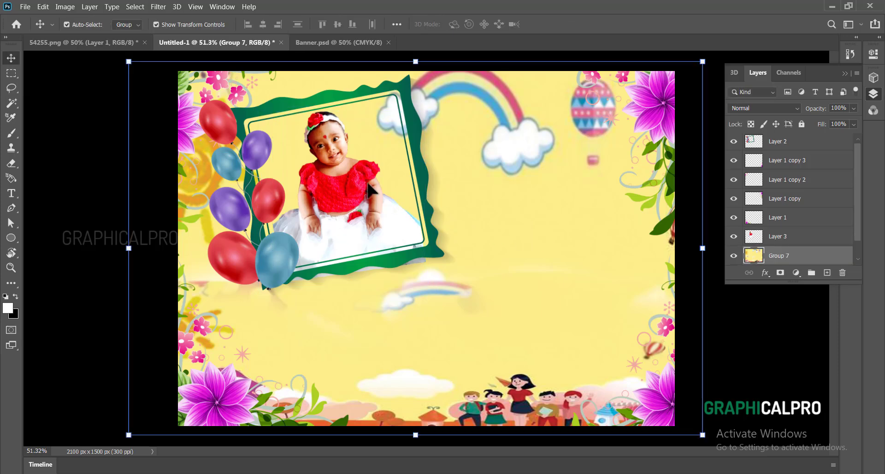
# Copy the gift-box image from Banner.psd into Untitled-1 and place it at the balloon frame's lower-right corner.
pyautogui.press('space')
pyautogui.press('alt')
pyautogui.click(326, 44)
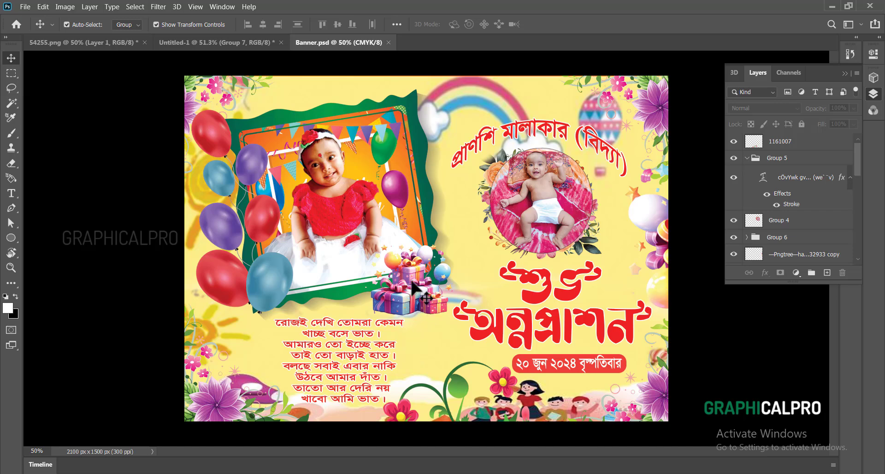
pyautogui.click(423, 292)
pyautogui.moveTo(426, 280)
pyautogui.mouseDown()
pyautogui.moveTo(422, 266)
pyautogui.moveTo(422, 275)
pyautogui.mouseUp()
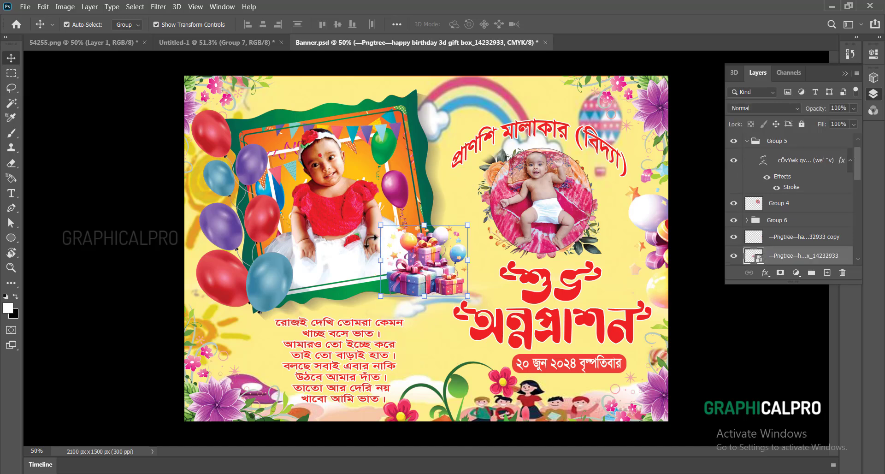
pyautogui.moveTo(417, 266); pyautogui.dragTo(341, 306)
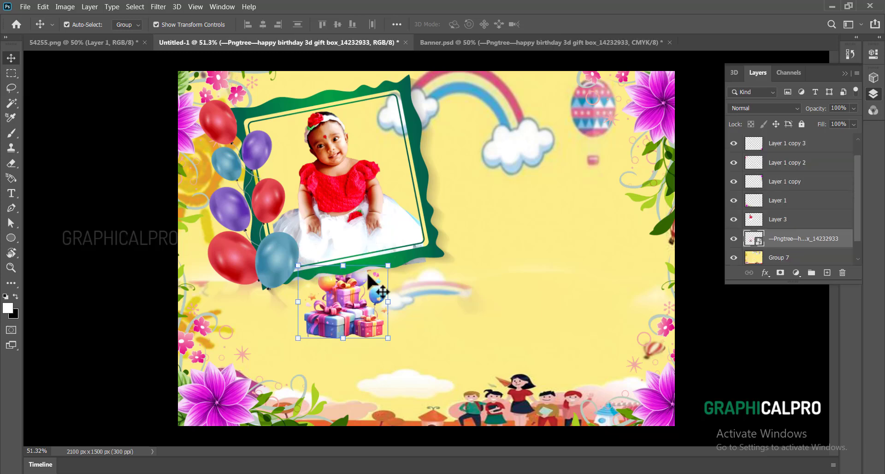
pyautogui.moveTo(355, 327); pyautogui.dragTo(429, 298)
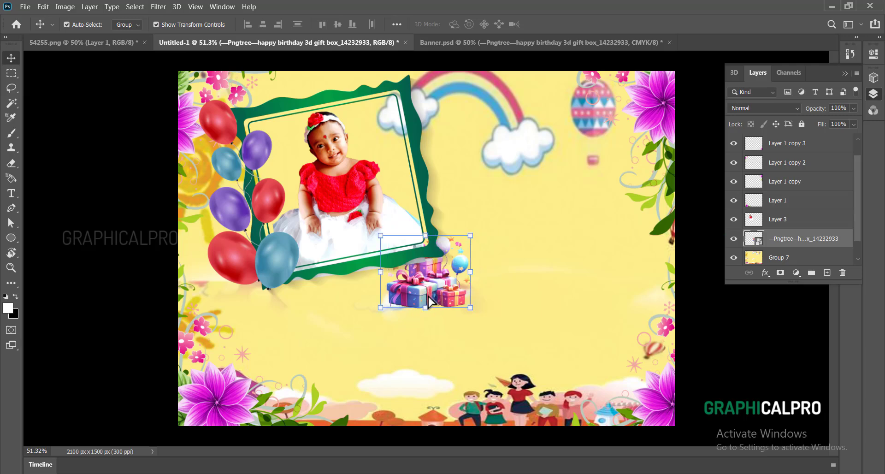
# Bring the gift-box layer forward to the top of the layer stack, above the balloon frame's Layer 2.
pyautogui.click(356, 277)
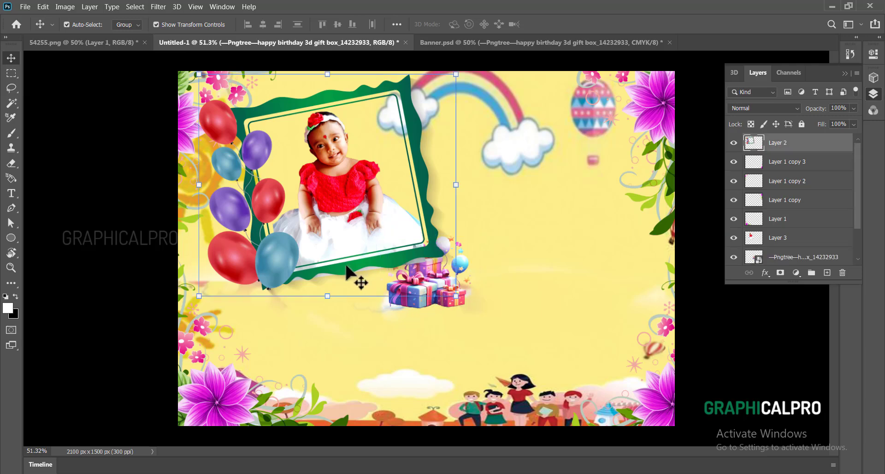
pyautogui.click(523, 286)
pyautogui.click(459, 297)
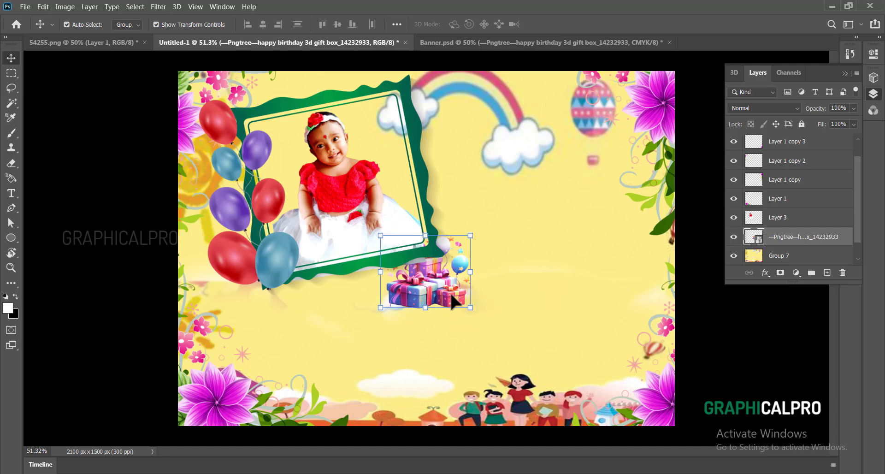
pyautogui.press('ctrl')
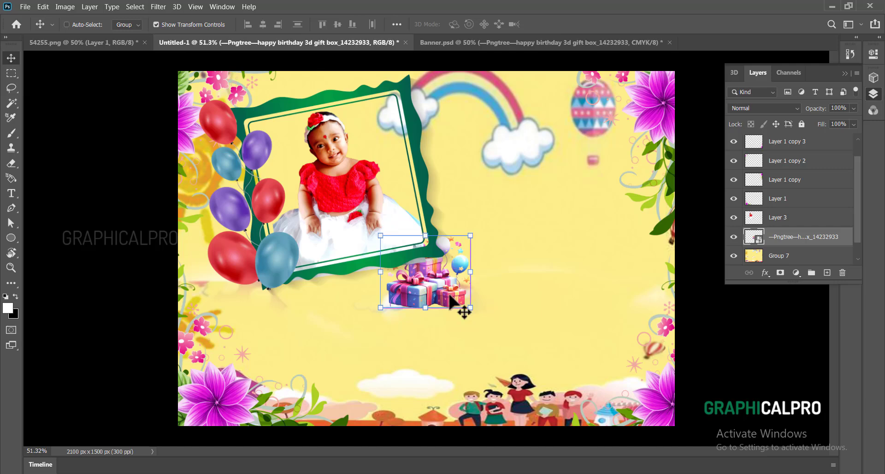
pyautogui.hotkey('ctrl', '[')
pyautogui.hotkey('ctrl', ']')
pyautogui.hotkey('ctrl', ']')
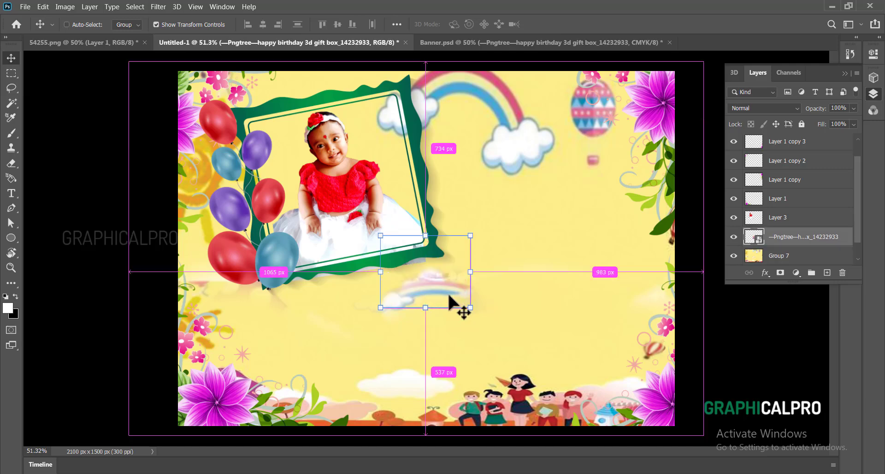
pyautogui.hotkey('ctrl', ']')
pyautogui.hotkey('ctrl', ']')
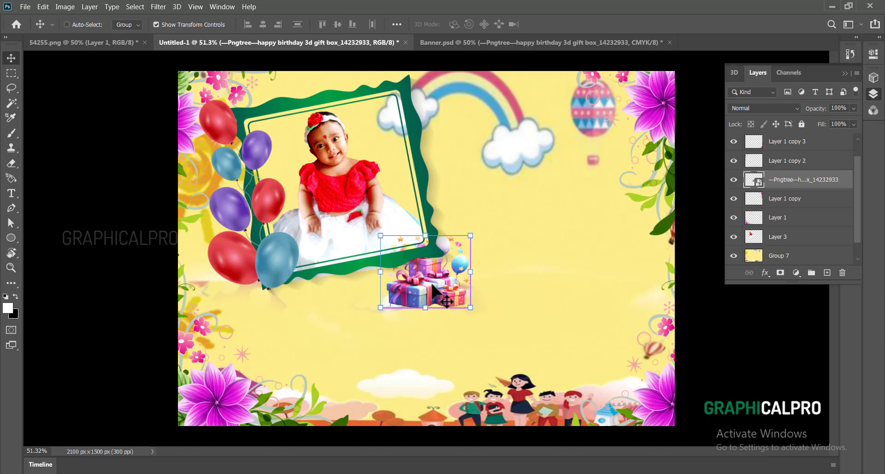
pyautogui.hotkey('ctrl', ']')
pyautogui.hotkey('ctrl', ']')
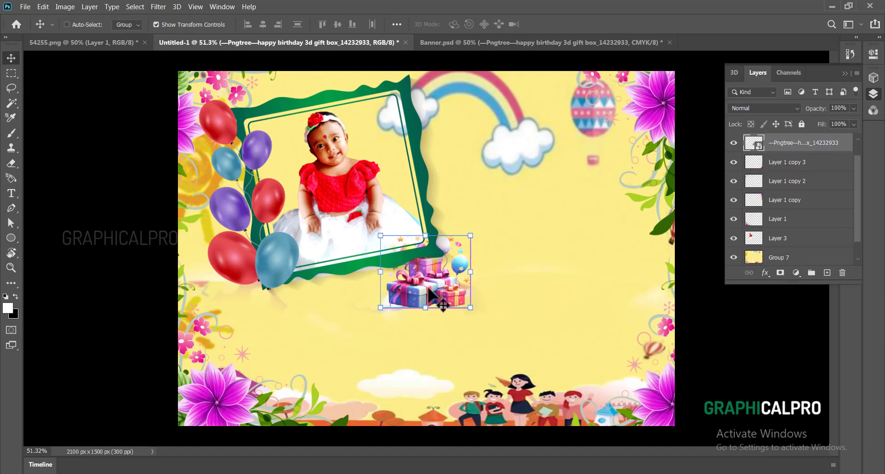
pyautogui.hotkey('ctrl', ']')
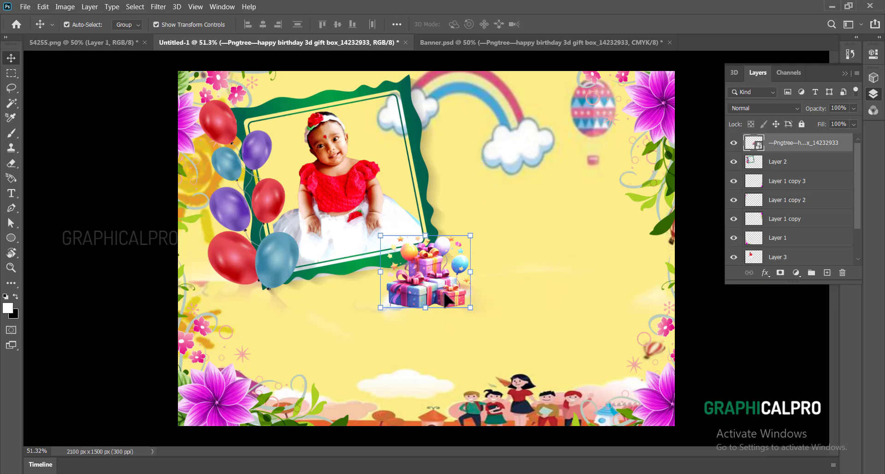
# Move the gift boxes up and left so they overlap the balloon frame's lower-right corner, and select the background group.
pyautogui.moveTo(447, 300); pyautogui.dragTo(429, 286)
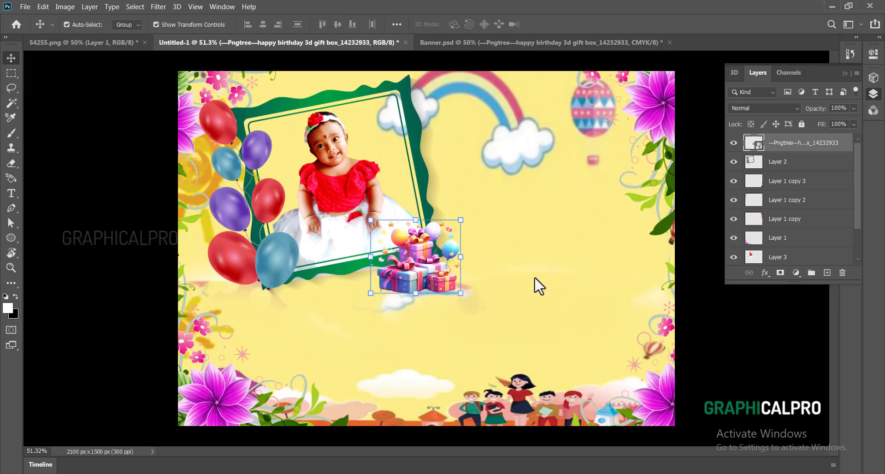
pyautogui.click(470, 223)
pyautogui.hotkey('ctrl', '-')
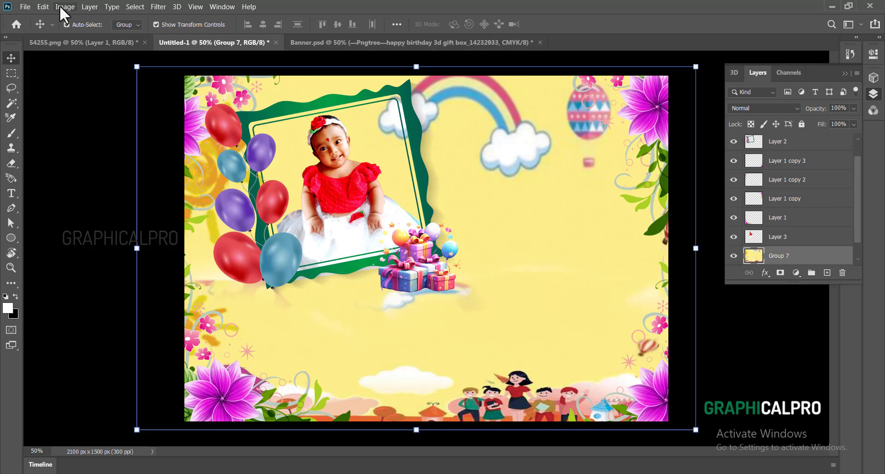
pyautogui.click(324, 41)
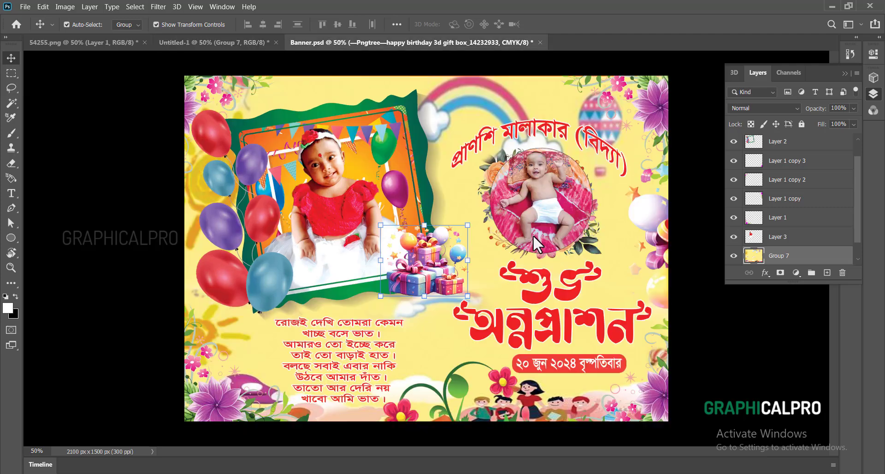
pyautogui.click(548, 302)
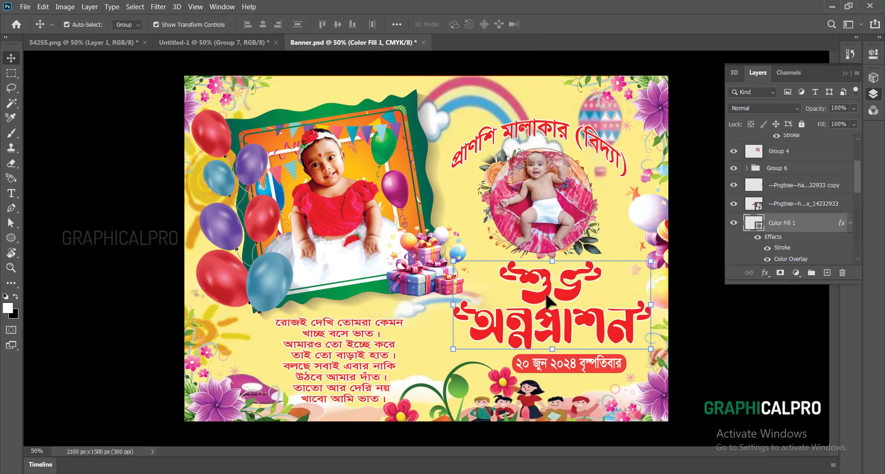
pyautogui.moveTo(559, 328); pyautogui.dragTo(404, 198)
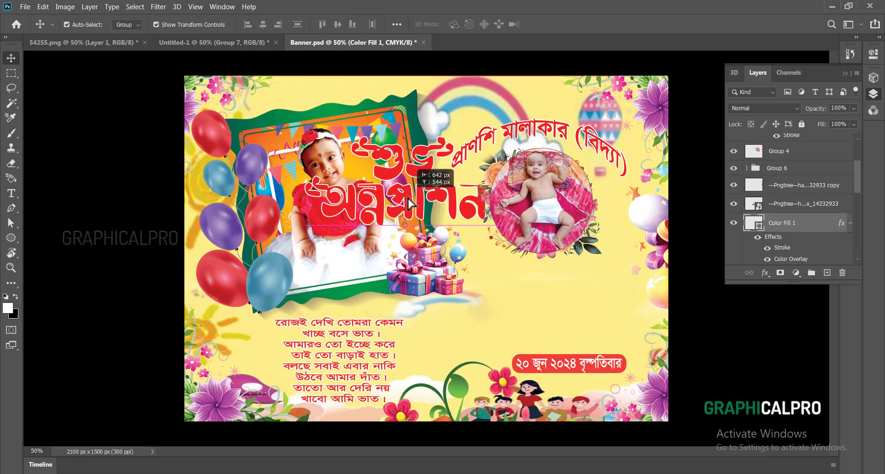
pyautogui.click(305, 132)
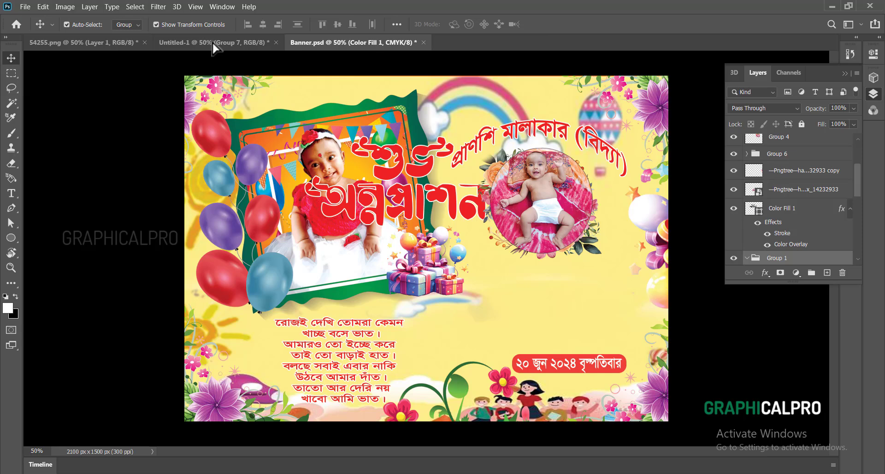
pyautogui.click(214, 43)
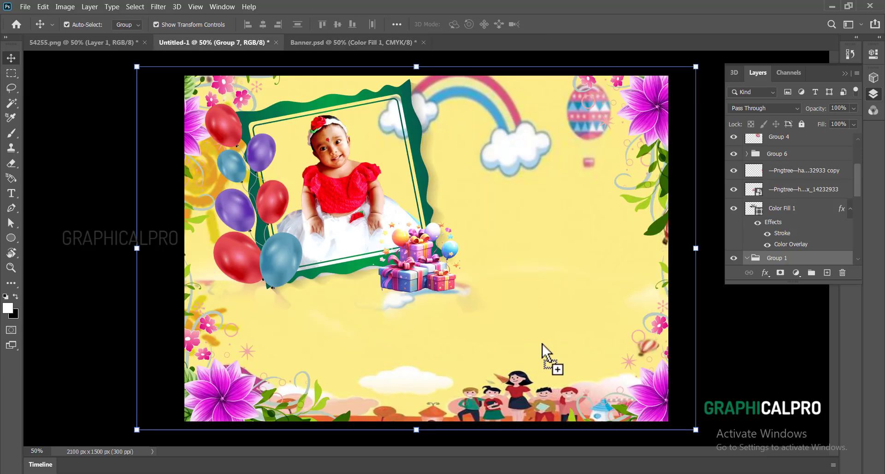
pyautogui.moveTo(533, 267); pyautogui.dragTo(534, 268)
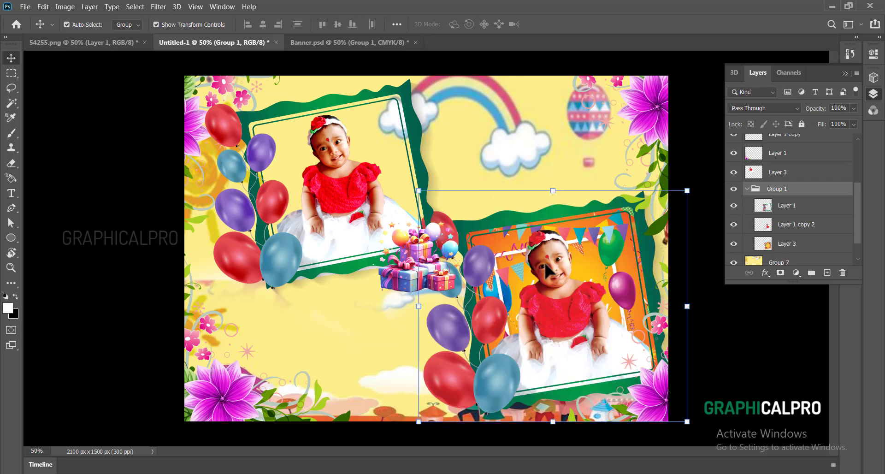
pyautogui.hotkey('ctrl', 'z')
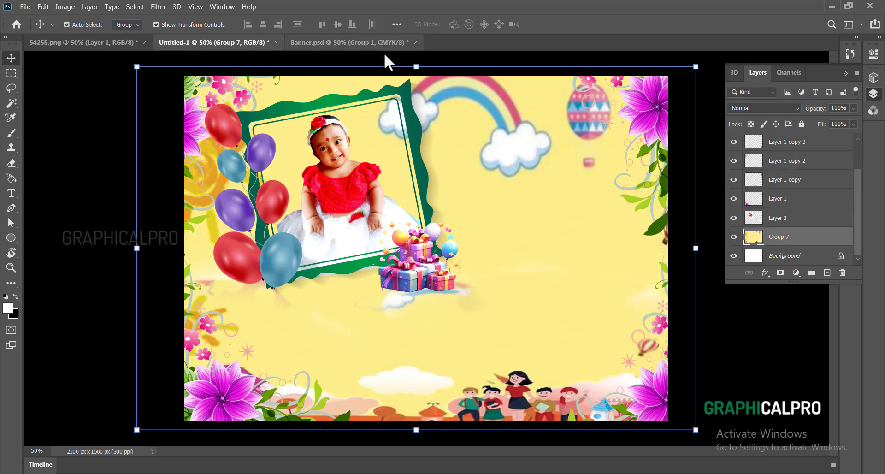
# Copy the red Bengali title from Banner.psd into Untitled-1, placing it to the right of the gift boxes and nudging it slightly left.
pyautogui.hotkey('ctrl', 'Tab')
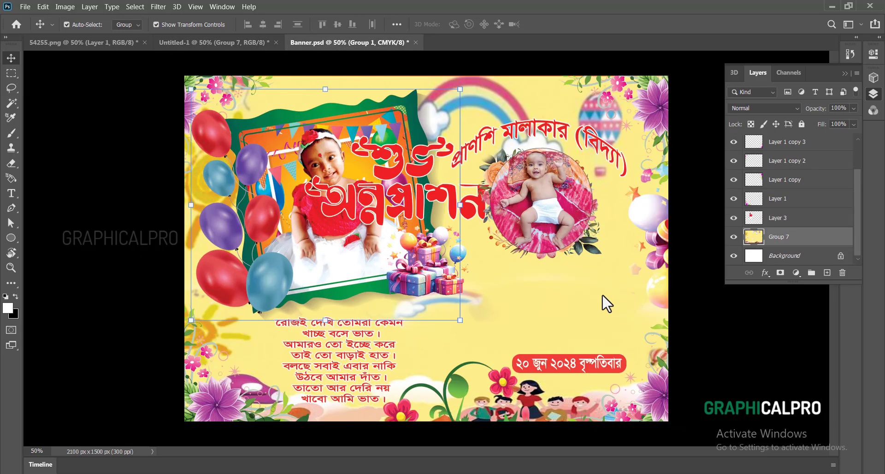
pyautogui.moveTo(378, 202); pyautogui.dragTo(626, 304)
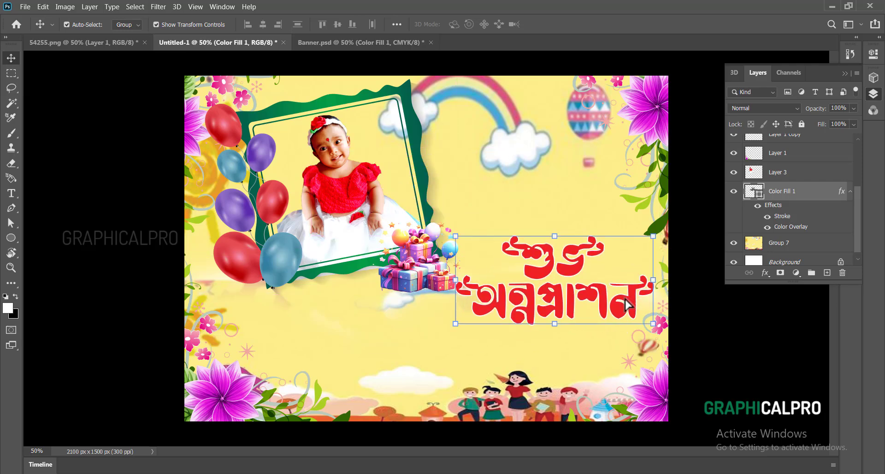
pyautogui.press('Left')
pyautogui.press('Left')
pyautogui.press('Left')
pyautogui.press('Left')
pyautogui.press('Left')
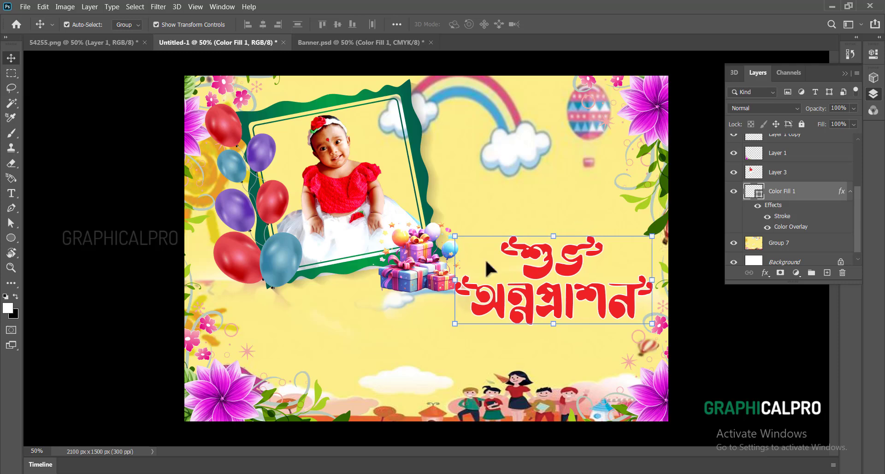
# Scale the red title to about 97%, nudge it down to about Y 936 px, apply the transform and select the background group.
pyautogui.moveTo(458, 238); pyautogui.dragTo(461, 238)
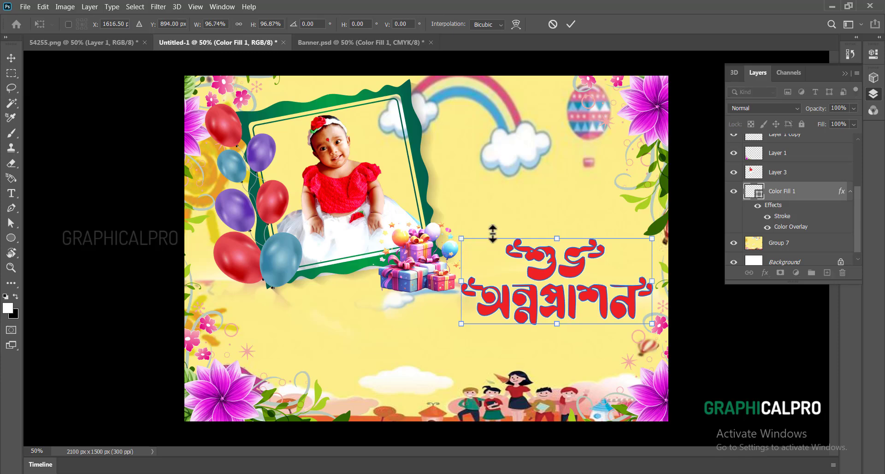
pyautogui.press('Left')
pyautogui.press('Left')
pyautogui.press('Left')
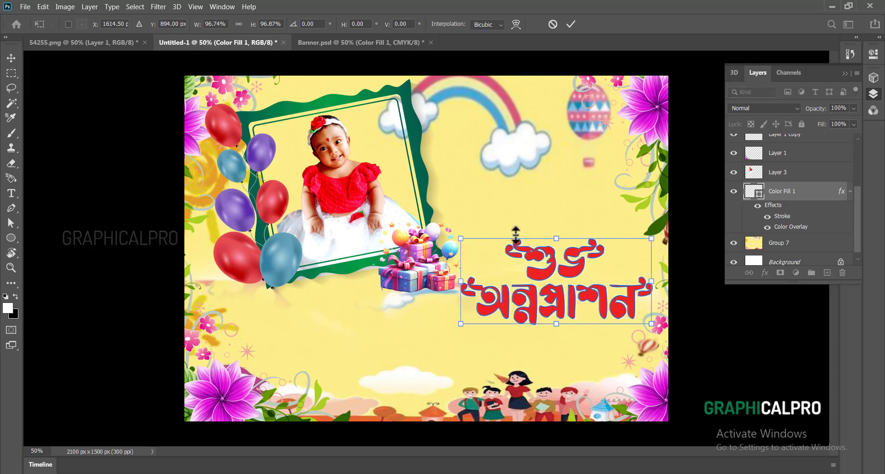
pyautogui.press('Down')
pyautogui.press('Down')
pyautogui.press('Down')
pyautogui.press('Right')
pyautogui.press('Right')
pyautogui.press('Right')
pyautogui.press('Right')
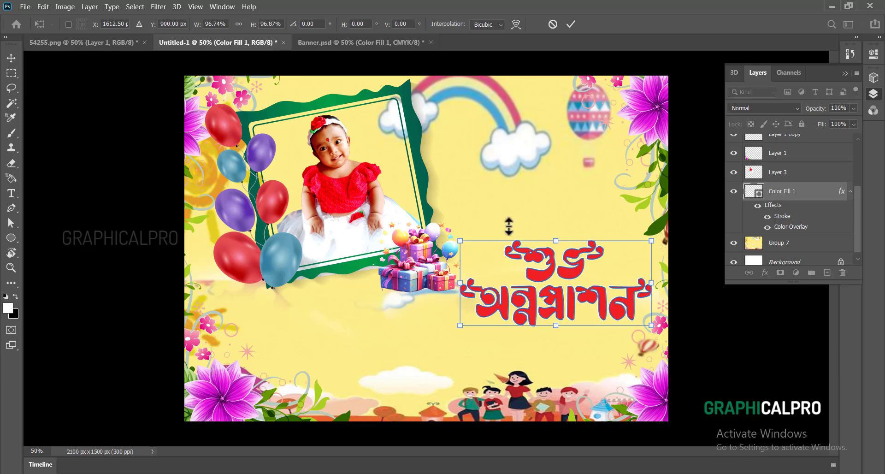
pyautogui.press('Down')
pyautogui.press('Down')
pyautogui.press('Down')
pyautogui.press('Down')
pyautogui.press('Down')
pyautogui.press('Down')
pyautogui.press('Down')
pyautogui.press('Down')
pyautogui.press('Down')
pyautogui.press('Down')
pyautogui.press('Down')
pyautogui.press('Down')
pyautogui.press('Down')
pyautogui.press('Down')
pyautogui.press('Down')
pyautogui.press('Down')
pyautogui.press('Down')
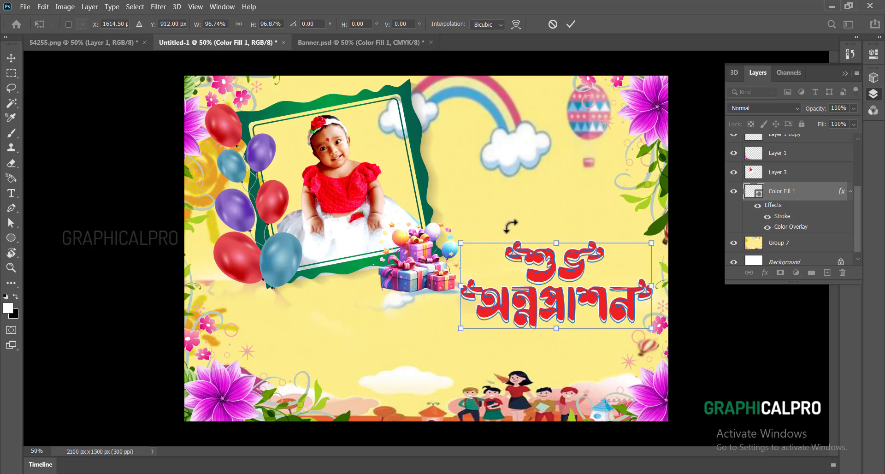
pyautogui.press('Down')
pyautogui.press('Down')
pyautogui.press('Down')
pyautogui.press('Down')
pyautogui.press('Left')
pyautogui.press('Left')
pyautogui.press('Left')
pyautogui.press('Left')
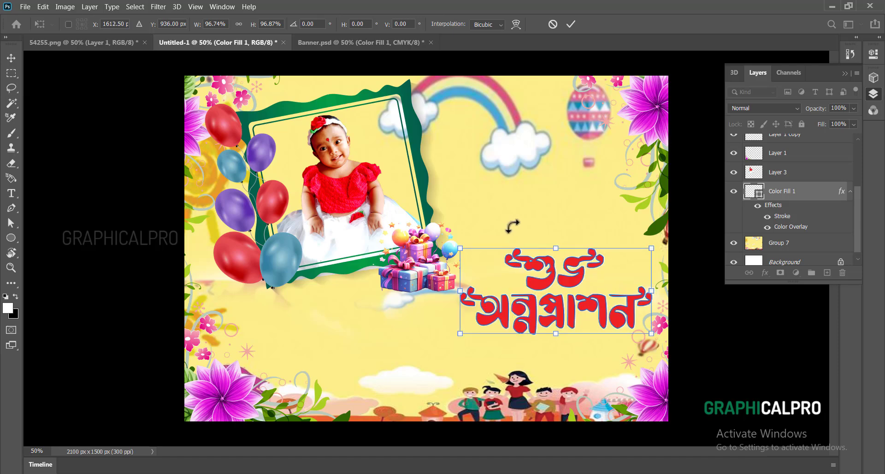
pyautogui.press('Return')
pyautogui.click(524, 207)
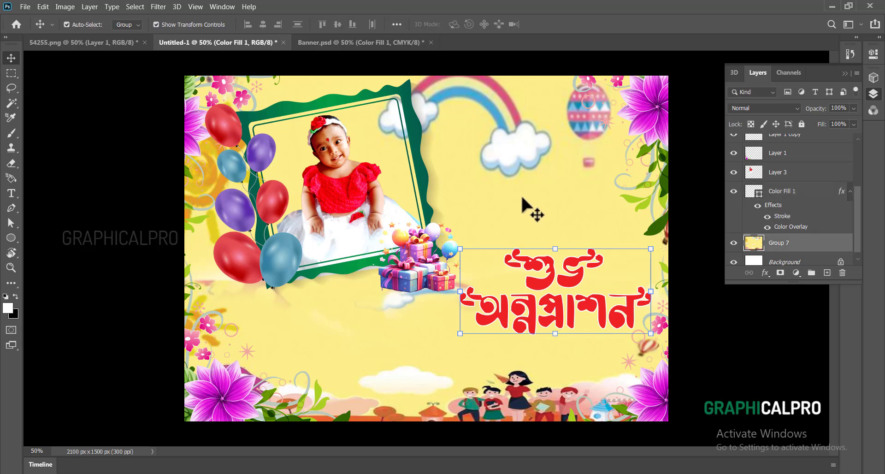
pyautogui.click(574, 284)
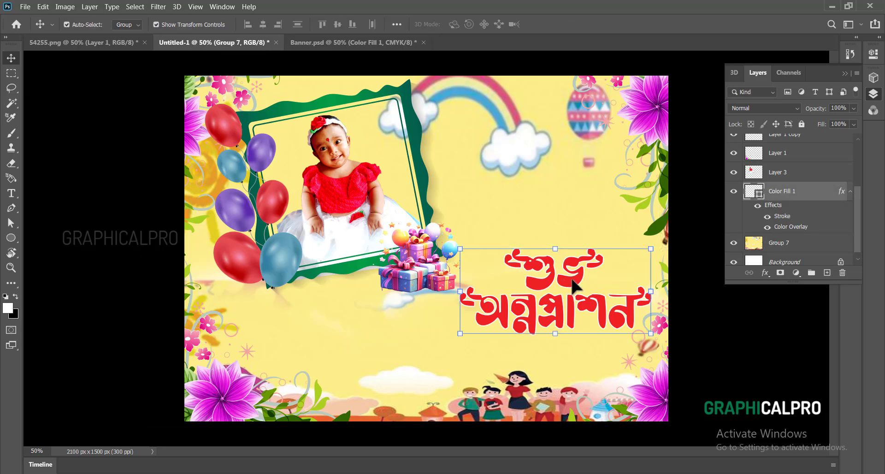
pyautogui.click(555, 222)
# Copy the red date label group from Banner.psd into Untitled-1, center it below the title and deselect it.
pyautogui.click(310, 43)
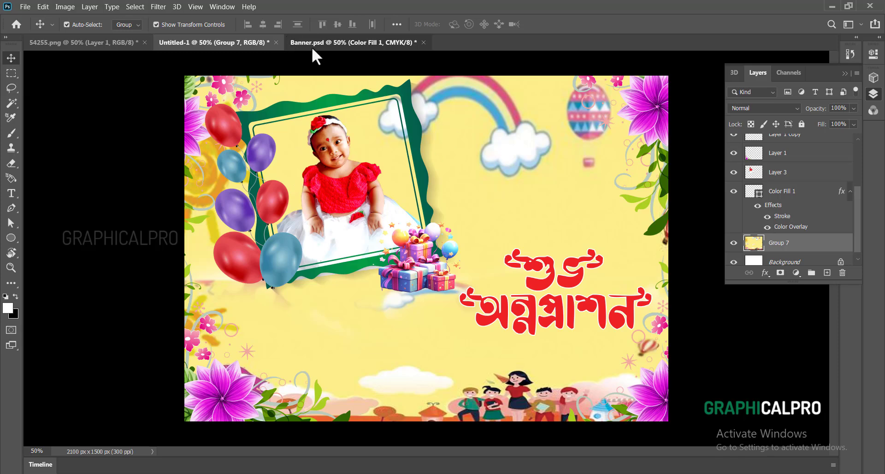
pyautogui.click(598, 367)
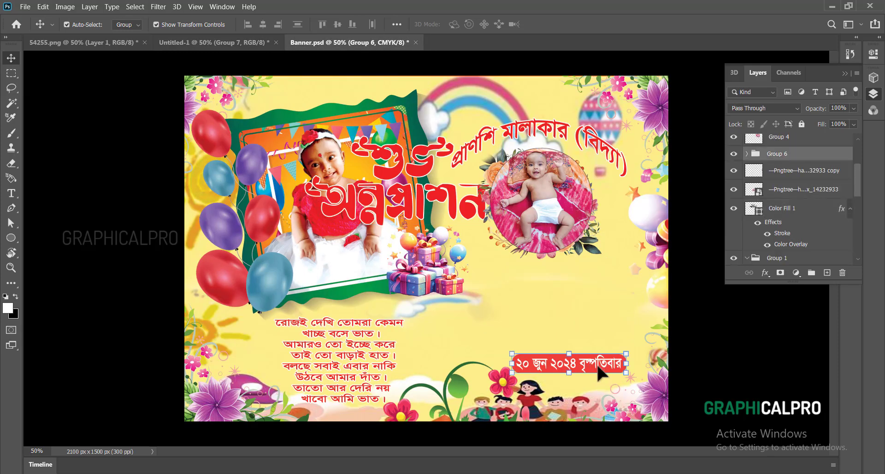
pyautogui.moveTo(593, 364); pyautogui.dragTo(549, 292)
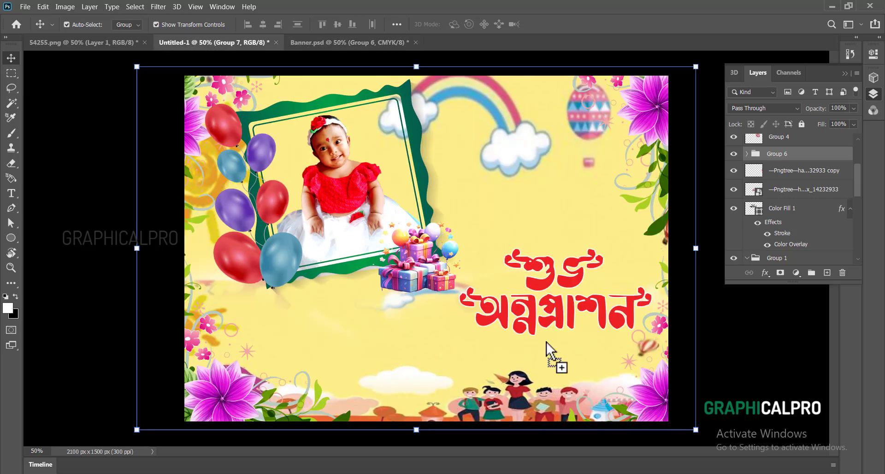
pyautogui.moveTo(547, 342); pyautogui.dragTo(581, 357)
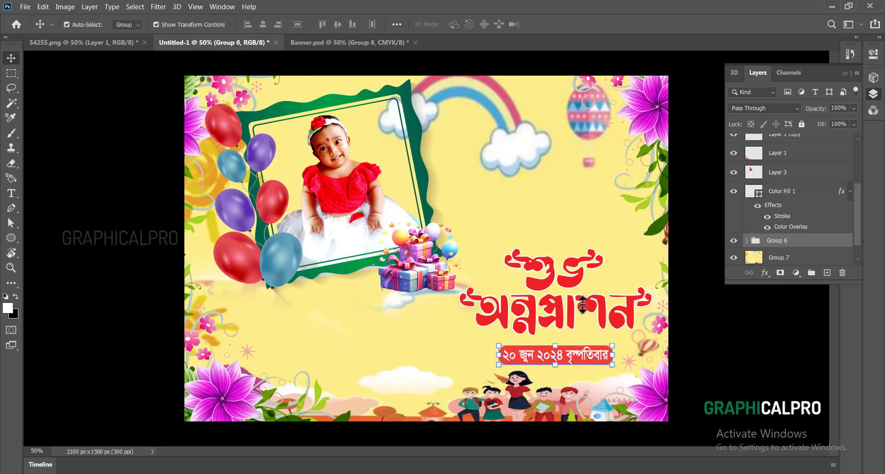
pyautogui.click(562, 198)
pyautogui.click(685, 336)
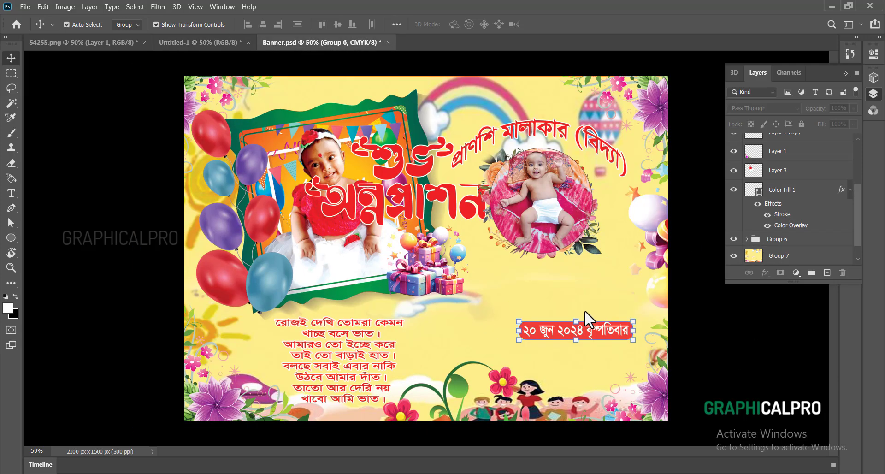
# Copy the Bengali verse text from Banner.psd into Untitled-1 and position it below the balloon frame, left of the title.
pyautogui.click(354, 341)
pyautogui.moveTo(353, 337); pyautogui.dragTo(185, 47)
pyautogui.click(194, 43)
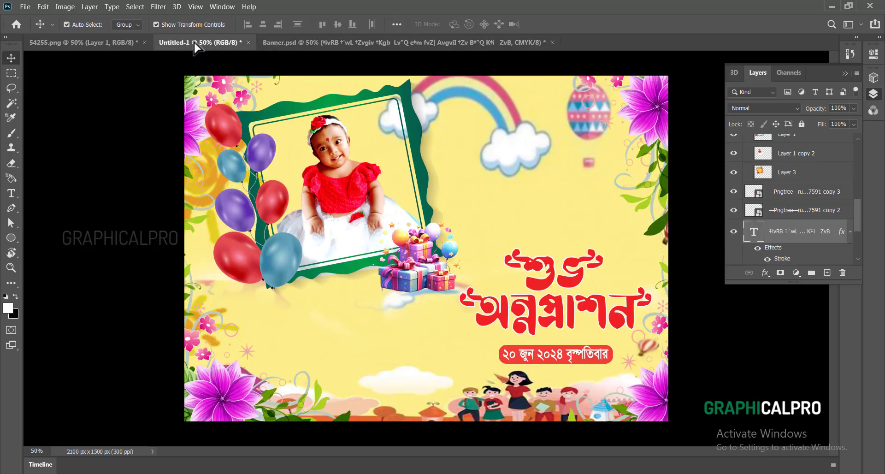
pyautogui.moveTo(365, 316); pyautogui.dragTo(356, 280)
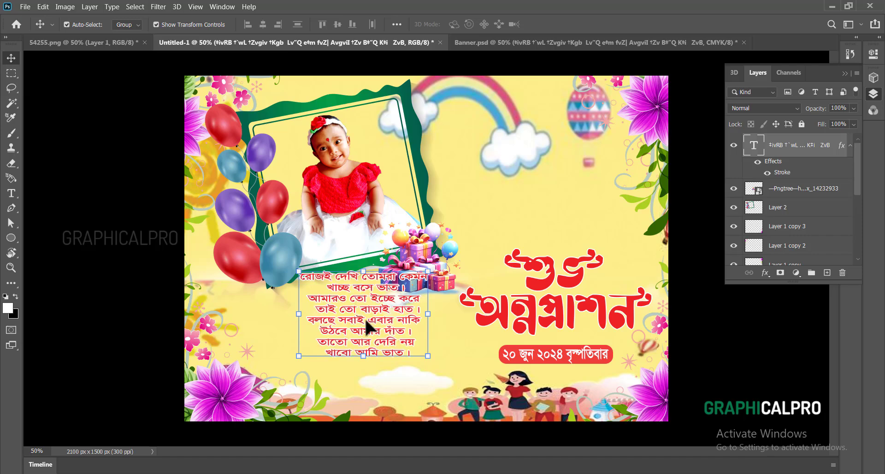
pyautogui.moveTo(366, 326); pyautogui.dragTo(350, 350)
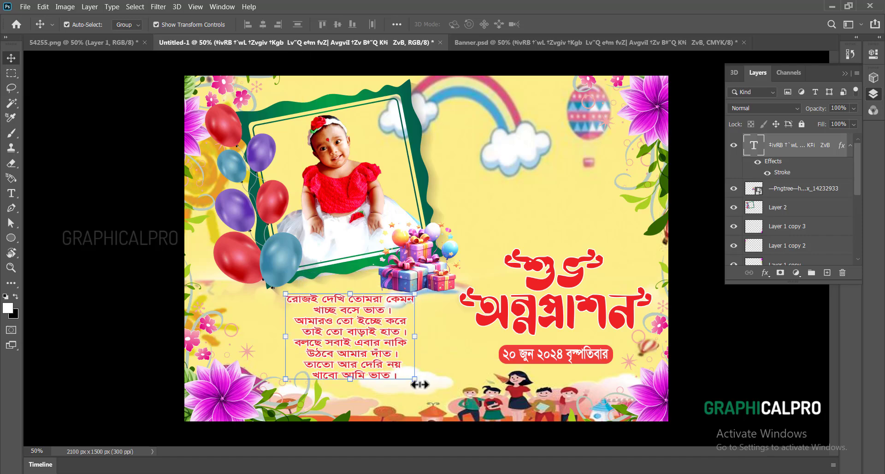
# Scale the Bengali verse text to about 92%, nudge it slightly left and apply the transform.
pyautogui.moveTo(410, 375); pyautogui.dragTo(410, 373)
pyautogui.press('Left')
pyautogui.press('Left')
pyautogui.press('Left')
pyautogui.press('Left')
pyautogui.press('Left')
pyautogui.press('Left')
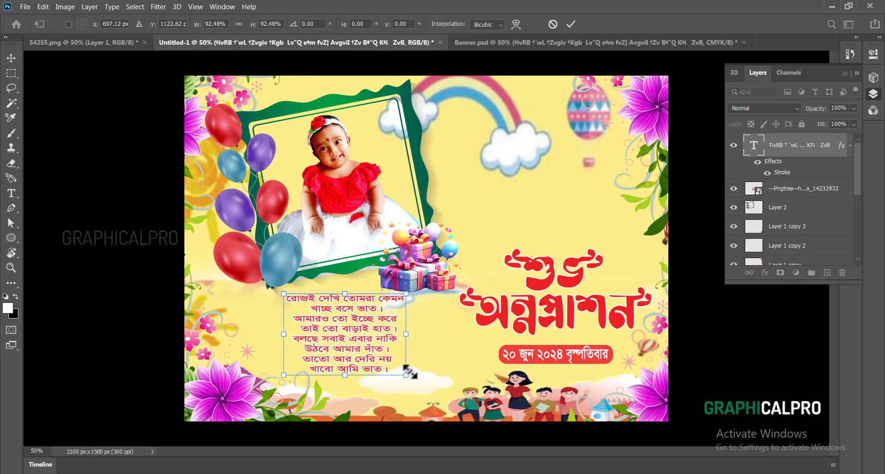
pyautogui.press('Return')
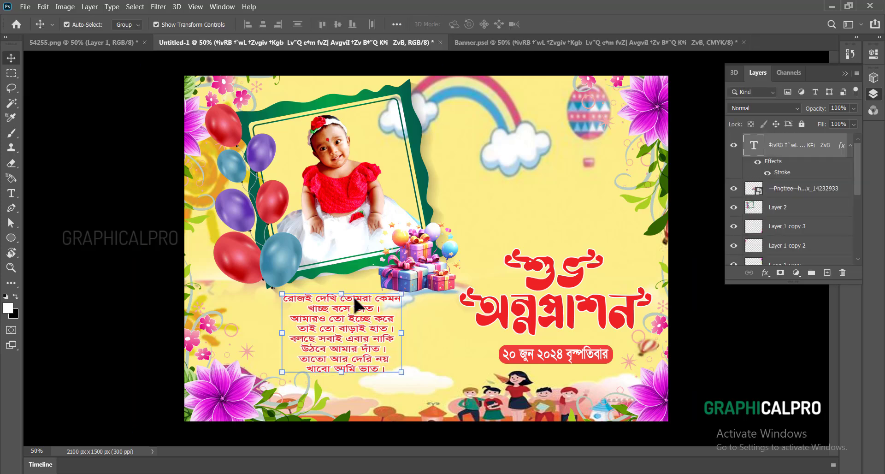
# Nudge the Bengali verse text slightly right below the photo frame and select the background group.
pyautogui.press('Right')
pyautogui.press('Right')
pyautogui.press('Right')
pyautogui.press('Right')
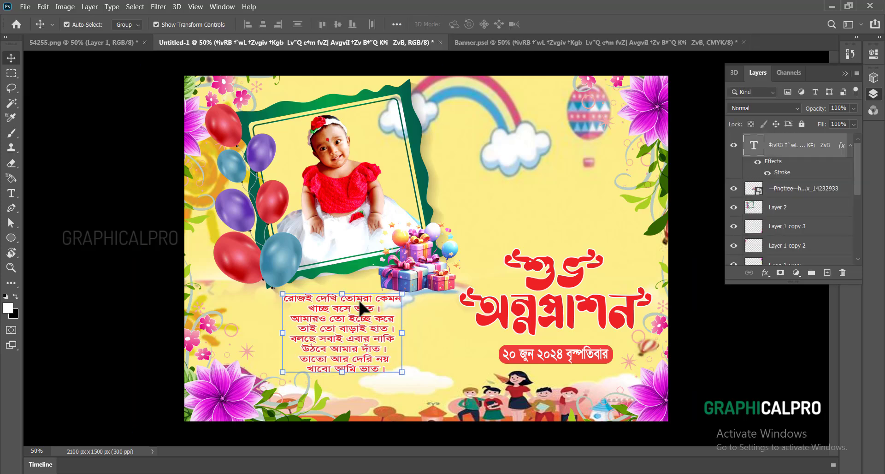
pyautogui.click(511, 204)
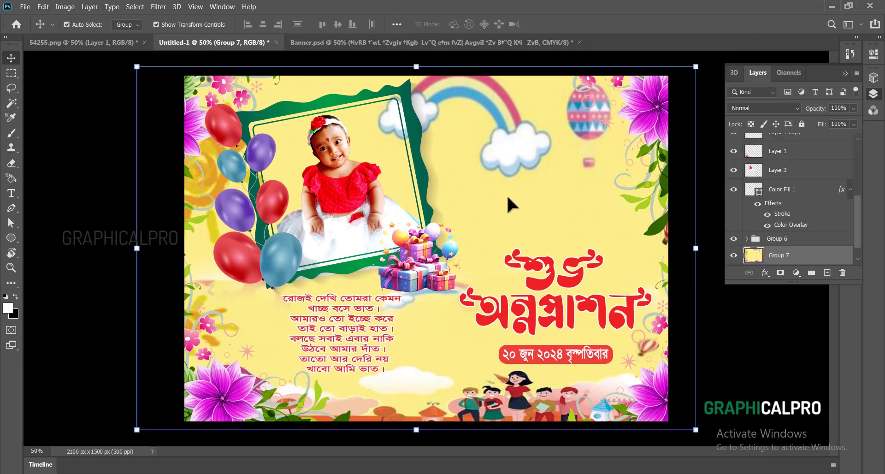
# Copy the red arched name text group from Banner.psd into Untitled-1, placing it over the cloud above the title.
pyautogui.keyDown('alt'); pyautogui.click(396, 303); pyautogui.keyUp('alt')
pyautogui.keyDown('ctrl'); pyautogui.click(439, 239); pyautogui.keyUp('ctrl')
pyautogui.click(372, 41)
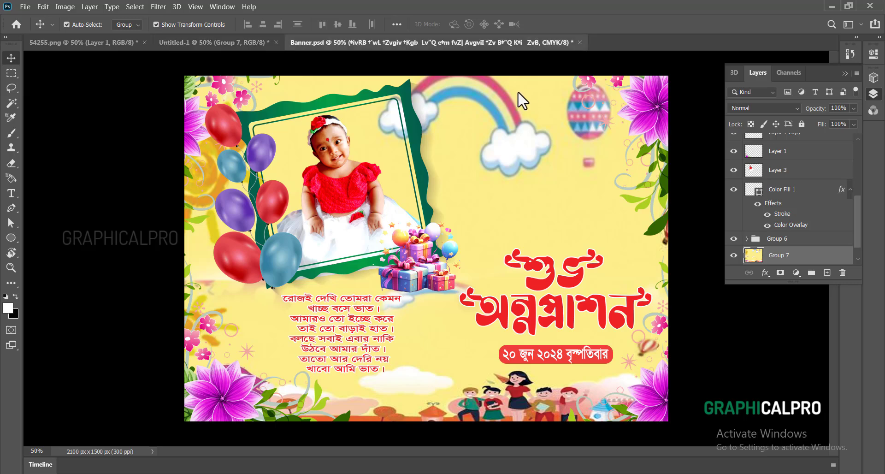
pyautogui.moveTo(423, 196); pyautogui.dragTo(561, 307)
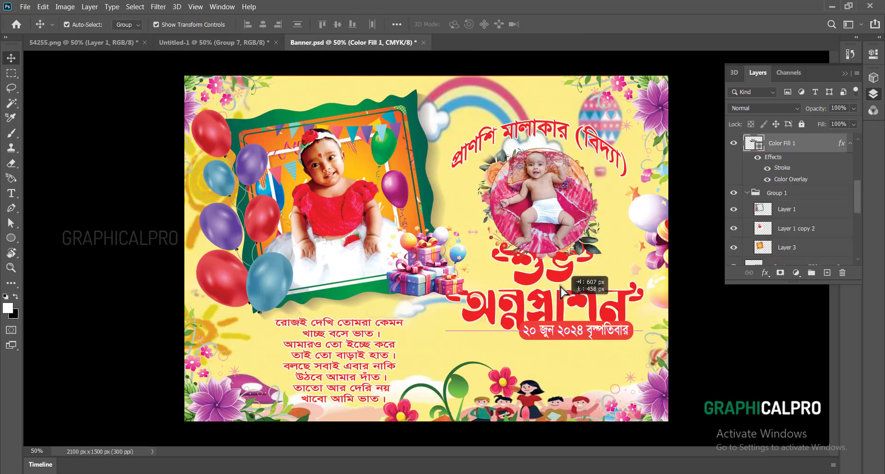
pyautogui.click(560, 137)
pyautogui.moveTo(560, 138); pyautogui.dragTo(513, 172)
pyautogui.moveTo(552, 192); pyautogui.dragTo(554, 144)
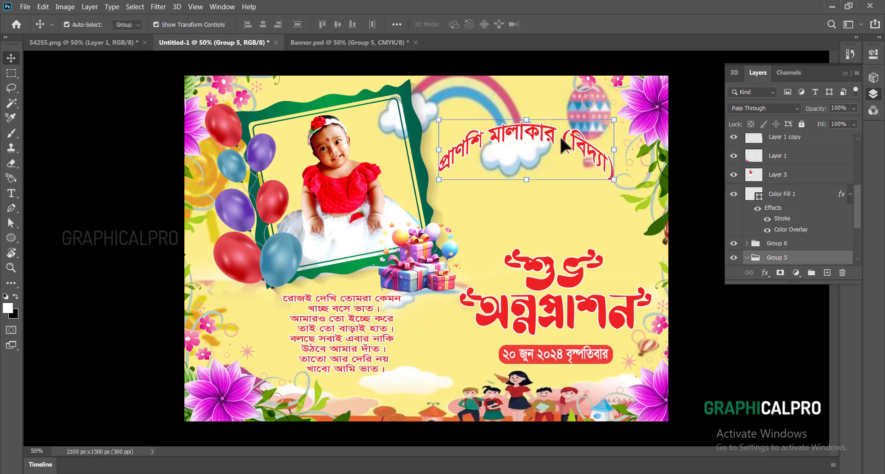
# Nudge the arched name text upward to clear space above the title and select the background group.
pyautogui.hotkey('shift', 'Up')
pyautogui.hotkey('shift', 'Up')
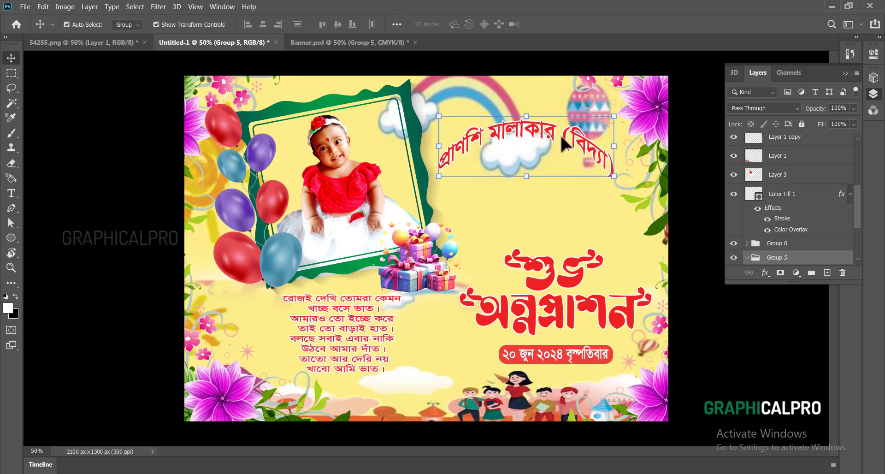
pyautogui.press('Up')
pyautogui.press('Up')
pyautogui.press('Up')
pyautogui.press('Up')
pyautogui.press('Up')
pyautogui.press('Up')
pyautogui.press('Up')
pyautogui.press('Up')
pyautogui.press('Up')
pyautogui.press('Up')
pyautogui.press('Up')
pyautogui.press('Up')
pyautogui.press('Up')
pyautogui.press('Up')
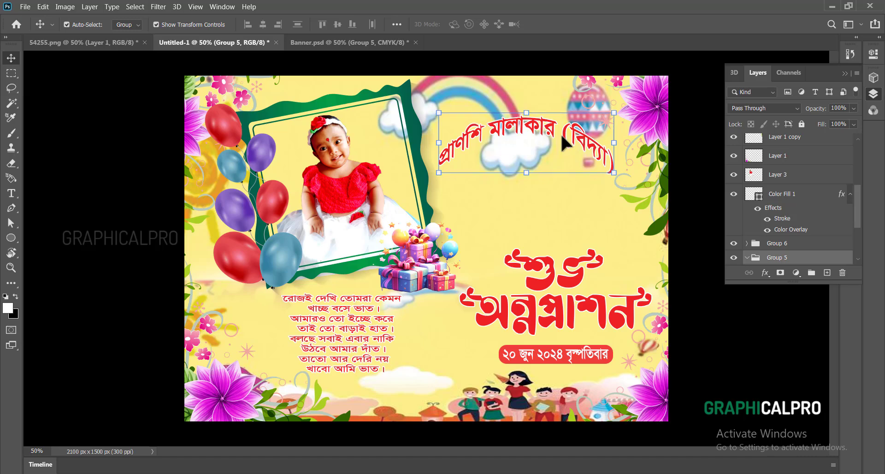
pyautogui.press('Up')
pyautogui.press('Up')
pyautogui.press('Up')
pyautogui.press('Up')
pyautogui.press('Up')
pyautogui.press('Up')
pyautogui.press('Up')
pyautogui.press('Up')
pyautogui.press('Up')
pyautogui.press('Up')
pyautogui.press('Up')
pyautogui.press('Up')
pyautogui.press('Up')
pyautogui.press('Up')
pyautogui.press('Up')
pyautogui.press('Up')
pyautogui.press('Up')
pyautogui.press('Up')
pyautogui.press('Up')
pyautogui.press('Up')
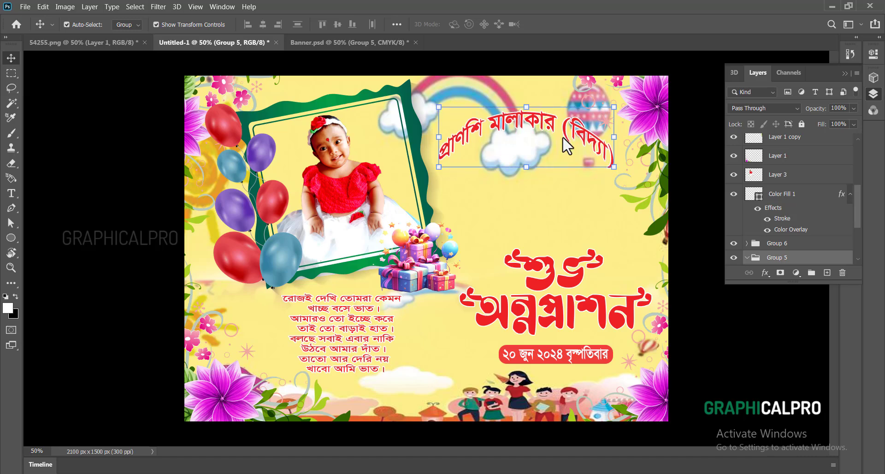
pyautogui.press('Up')
pyautogui.press('Up')
pyautogui.press('Up')
pyautogui.press('Up')
pyautogui.press('Up')
pyautogui.press('Up')
pyautogui.press('Up')
pyautogui.press('Up')
pyautogui.press('Up')
pyautogui.press('Up')
pyautogui.press('Up')
pyautogui.press('Up')
pyautogui.press('Up')
pyautogui.press('Up')
pyautogui.press('Up')
pyautogui.press('Up')
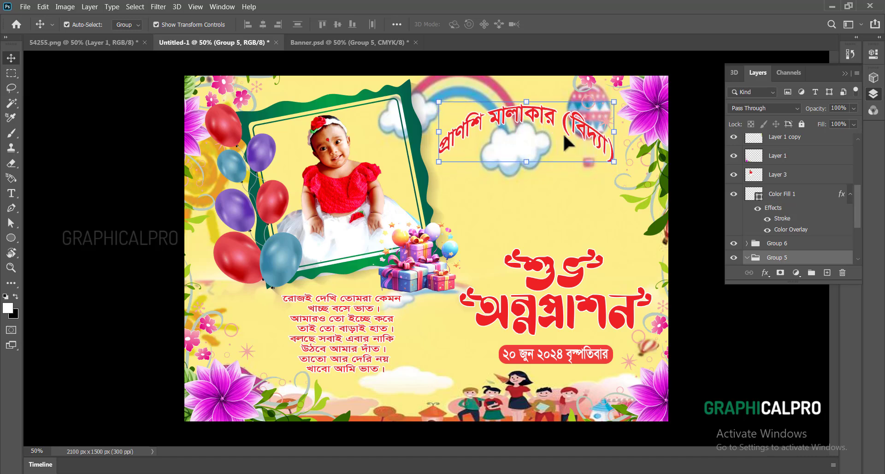
pyautogui.click(564, 204)
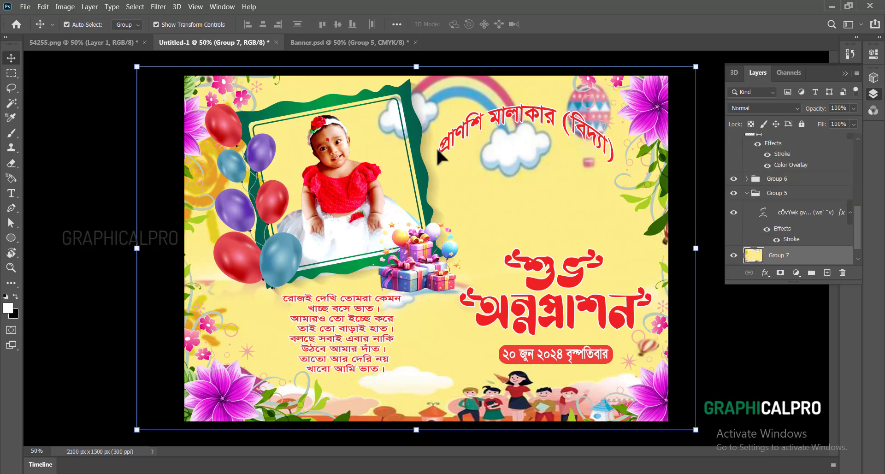
# In Banner.psd, shift the round baby photo slightly and draw a white circle 564 px in diameter beside it.
pyautogui.click(318, 43)
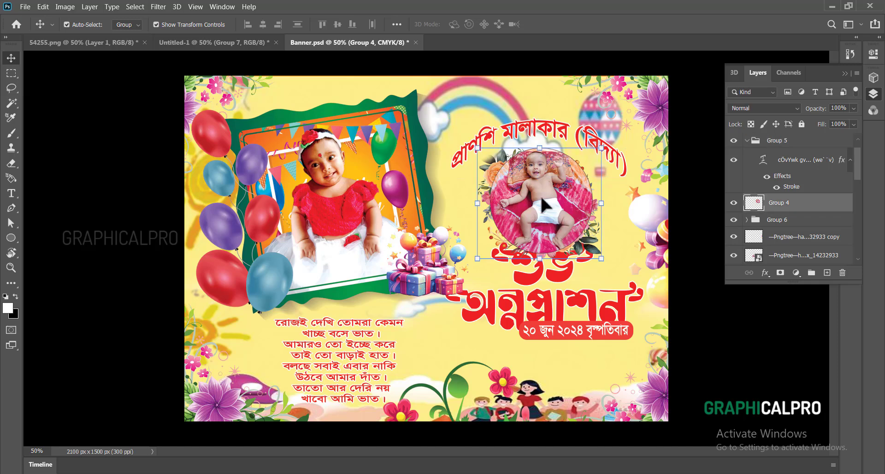
pyautogui.moveTo(545, 202)
pyautogui.mouseDown()
pyautogui.moveTo(529, 225)
pyautogui.moveTo(571, 187)
pyautogui.moveTo(545, 203)
pyautogui.mouseUp()
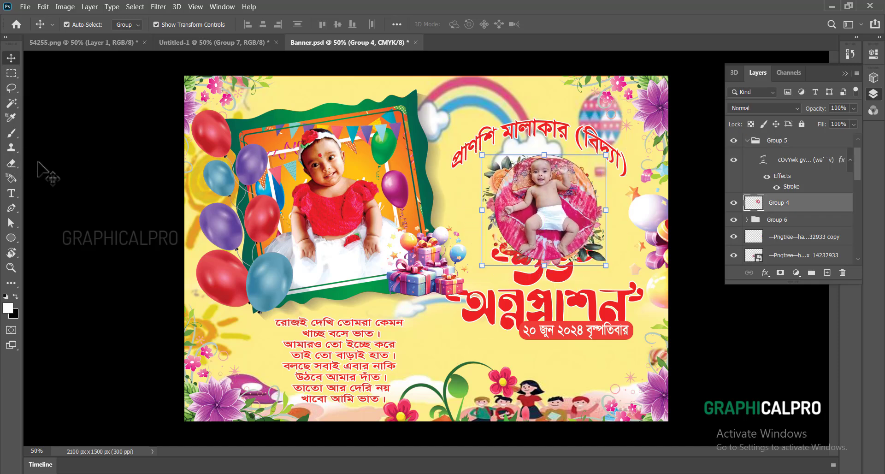
pyautogui.click(13, 237)
pyautogui.rightClick(13, 237)
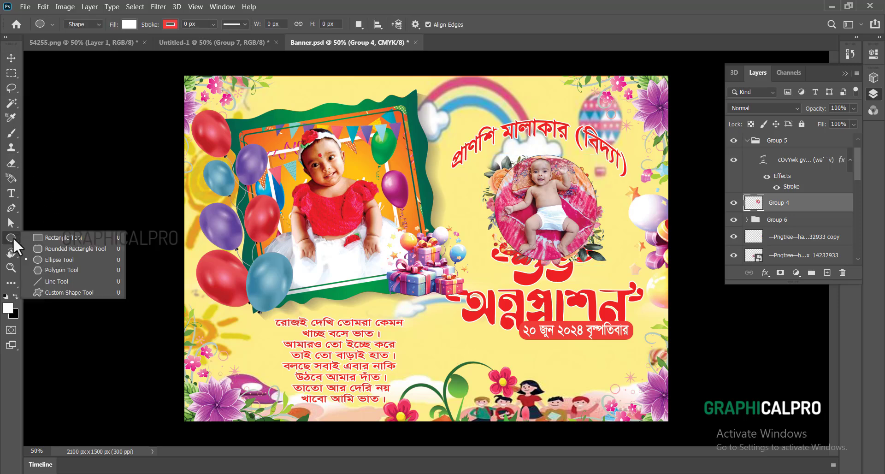
pyautogui.click(66, 262)
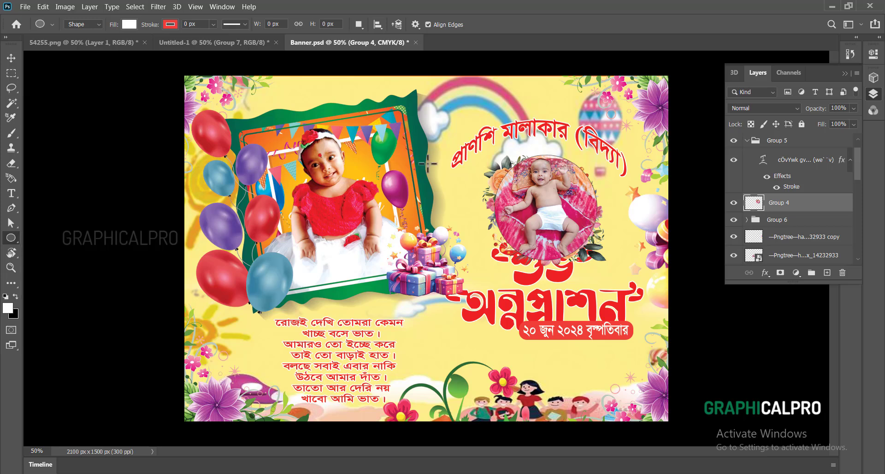
pyautogui.moveTo(385, 163); pyautogui.dragTo(515, 259)
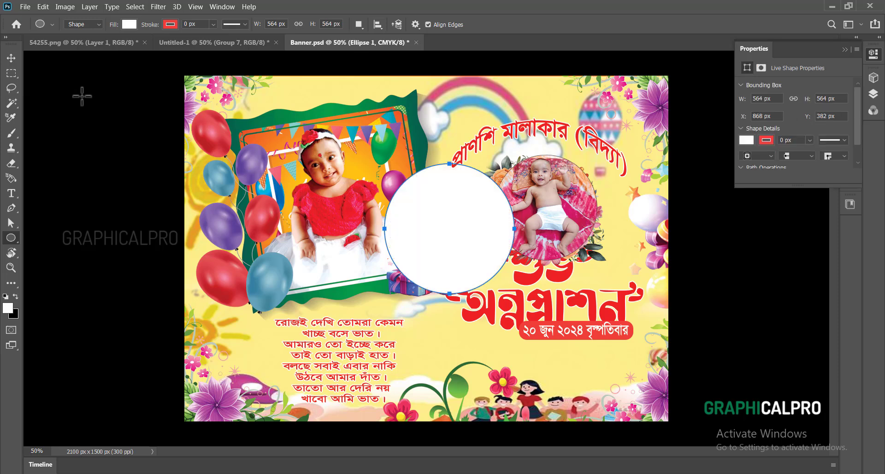
# Move the round baby photo over the white circle and bring it in front of the circle.
pyautogui.click(11, 57)
pyautogui.moveTo(556, 205); pyautogui.dragTo(463, 220)
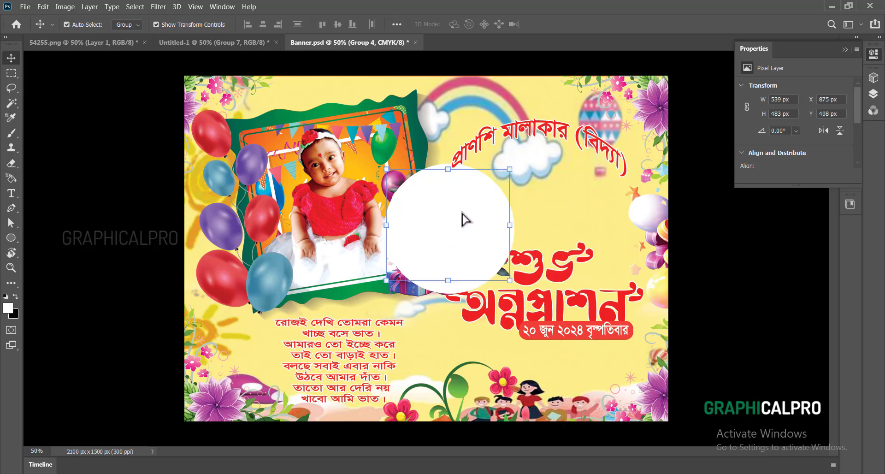
pyautogui.hotkey('ctrl', ']')
pyautogui.hotkey('ctrl', '[')
pyautogui.hotkey('ctrl', ']')
pyautogui.moveTo(461, 211)
pyautogui.mouseDown()
pyautogui.moveTo(461, 230)
pyautogui.moveTo(462, 220)
pyautogui.mouseUp()
# Try clipping the round baby photo to the white circle and shifting it, and undo both changes.
pyautogui.rightClick(461, 221)
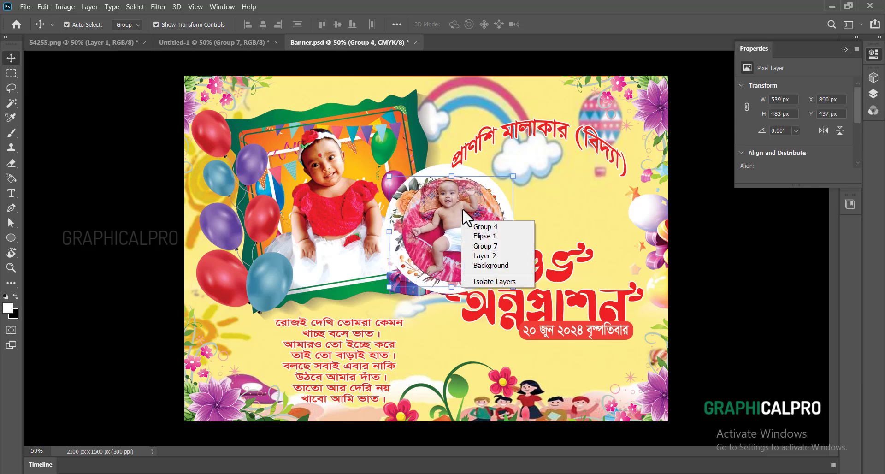
pyautogui.click(451, 230)
pyautogui.click(874, 95)
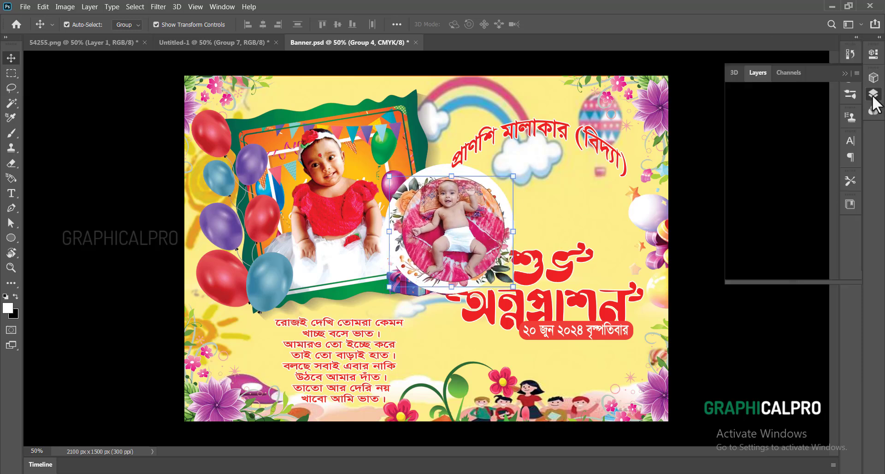
pyautogui.rightClick(790, 204)
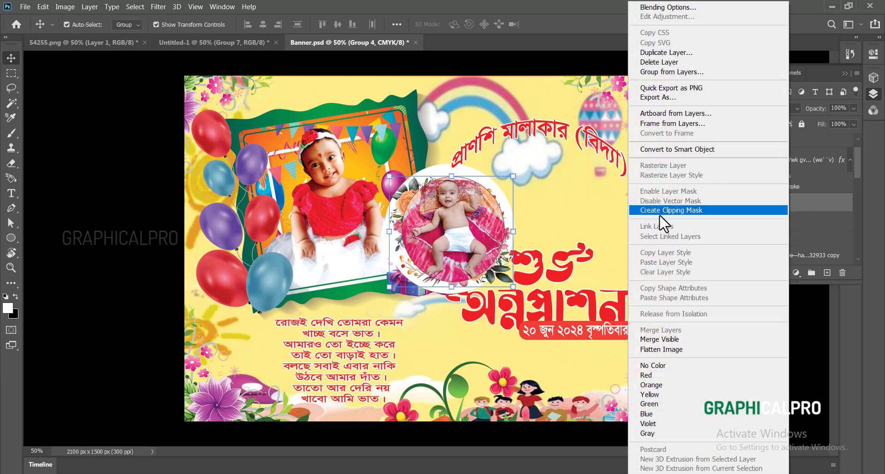
pyautogui.click(671, 211)
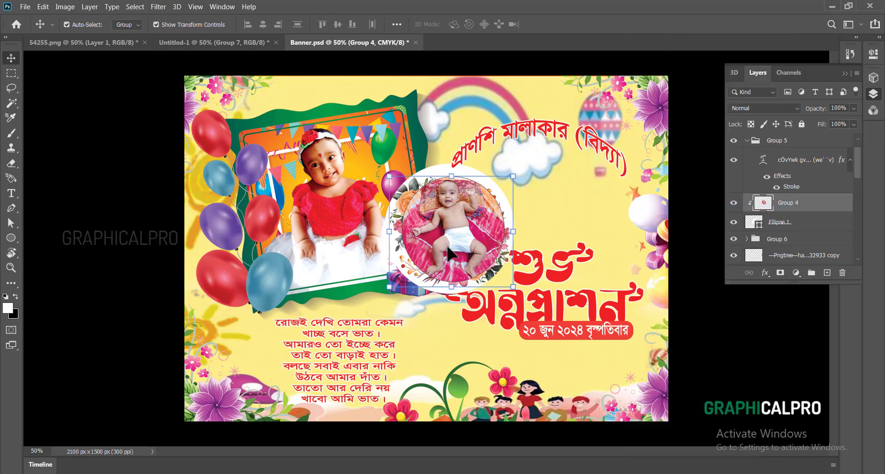
pyautogui.moveTo(448, 248)
pyautogui.mouseDown()
pyautogui.moveTo(475, 242)
pyautogui.moveTo(441, 232)
pyautogui.mouseUp()
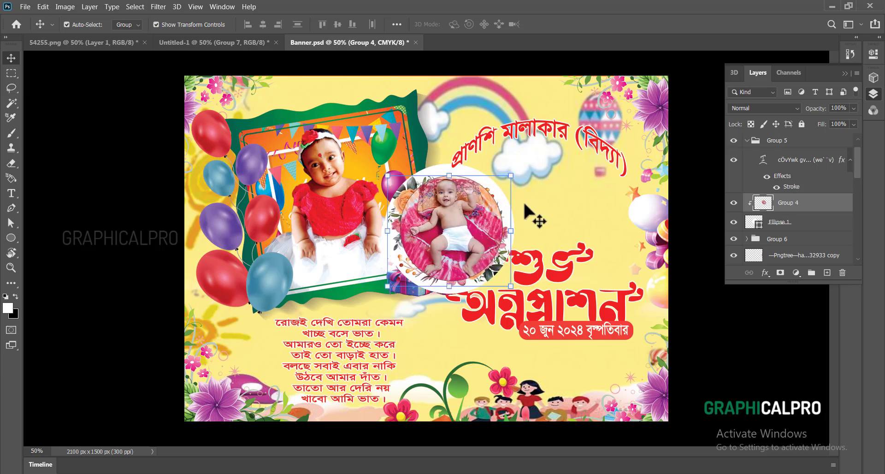
pyautogui.hotkey('ctrl', 'z')
pyautogui.hotkey('ctrl', 'z')
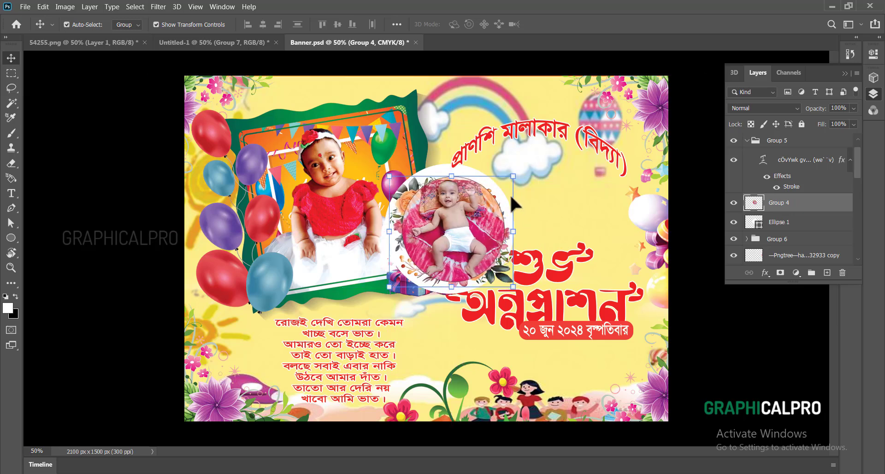
# Copy the round baby photo from Banner.psd into Untitled-1 above the title, scaled to about 91% and centered near X 1583.5, Y 535 px.
pyautogui.moveTo(456, 229); pyautogui.dragTo(199, 42)
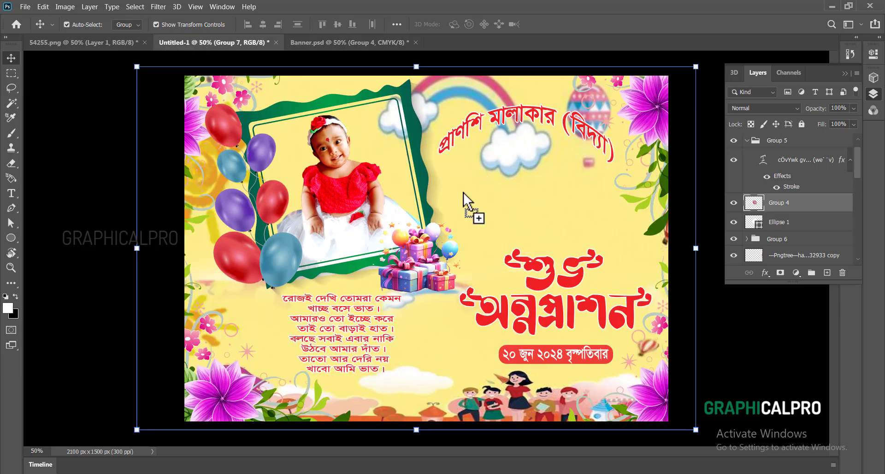
pyautogui.moveTo(463, 193); pyautogui.dragTo(533, 199)
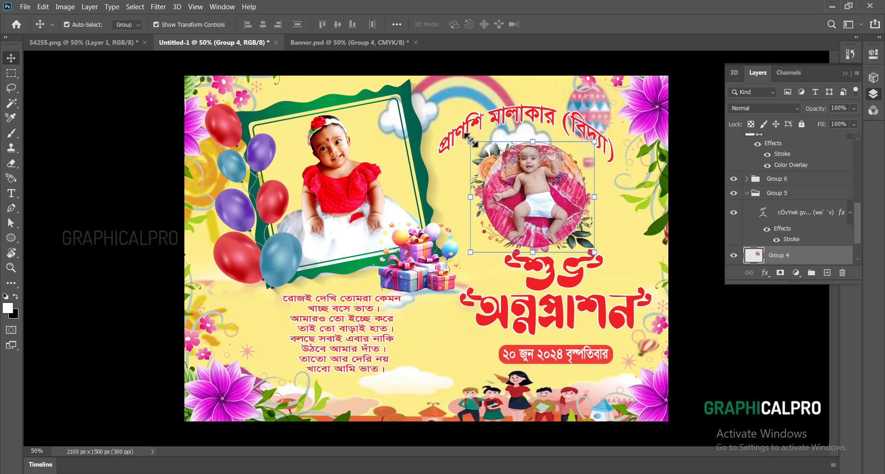
pyautogui.moveTo(477, 148); pyautogui.dragTo(482, 153)
pyautogui.moveTo(536, 212)
pyautogui.mouseDown()
pyautogui.moveTo(549, 217)
pyautogui.moveTo(547, 209)
pyautogui.mouseUp()
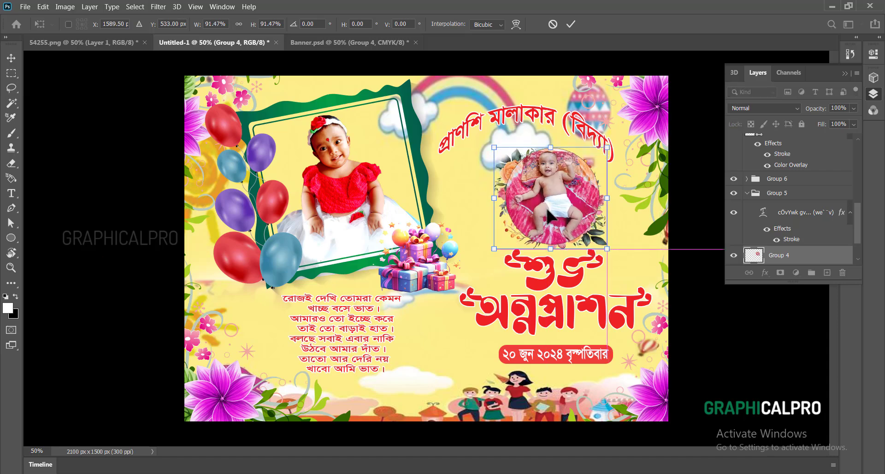
pyautogui.press('Left')
pyautogui.press('Left')
pyautogui.press('Left')
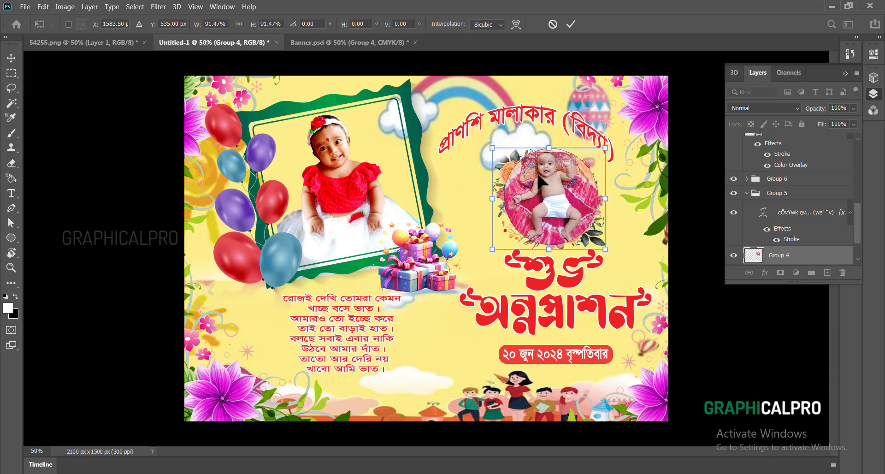
pyautogui.press('Return')
pyautogui.click(474, 174)
# Move the arched name text down and to the right so it curves over the round baby photo.
pyautogui.click(525, 118)
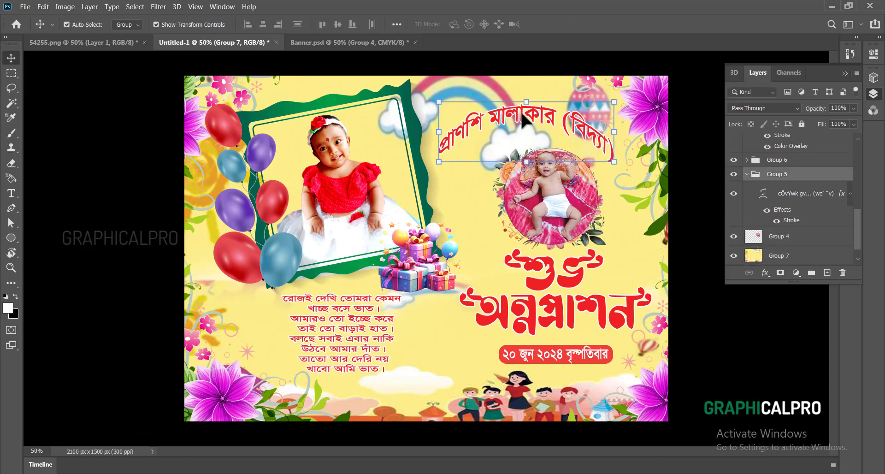
pyautogui.moveTo(525, 118); pyautogui.dragTo(534, 128)
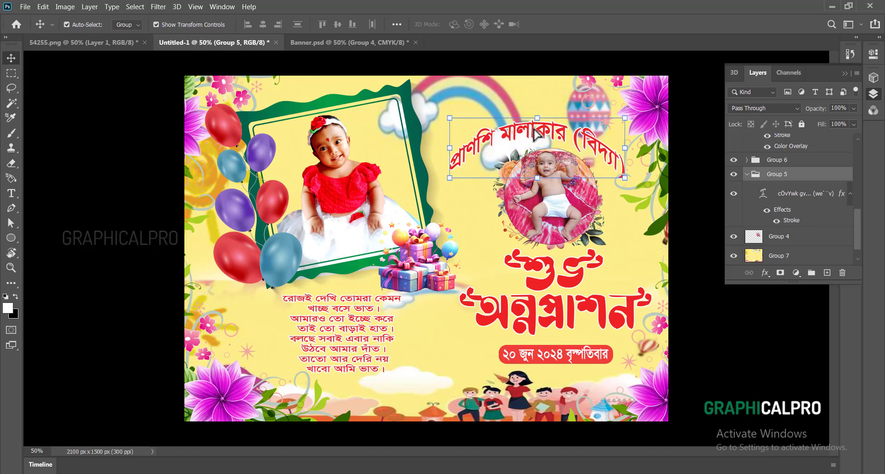
pyautogui.press('Right')
pyautogui.press('Right')
pyautogui.press('Right')
pyautogui.press('Right')
pyautogui.press('Right')
pyautogui.press('Right')
pyautogui.press('Right')
pyautogui.press('Right')
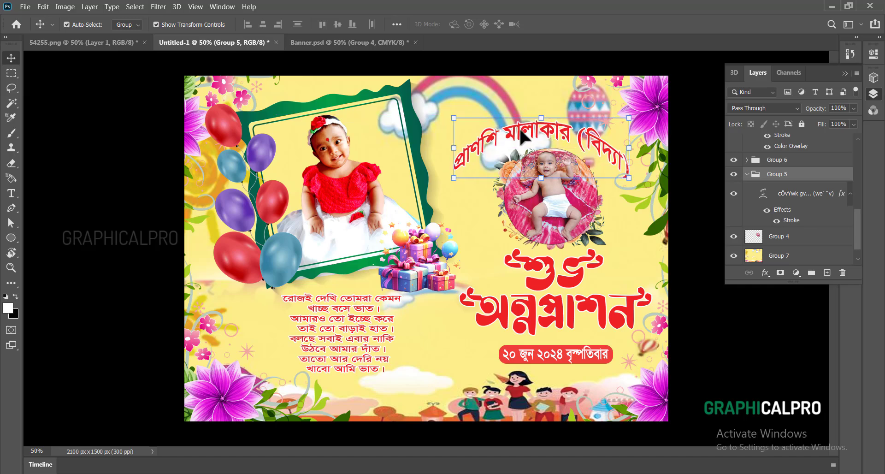
pyautogui.press('Right')
pyautogui.press('Right')
pyautogui.press('Right')
pyautogui.press('Right')
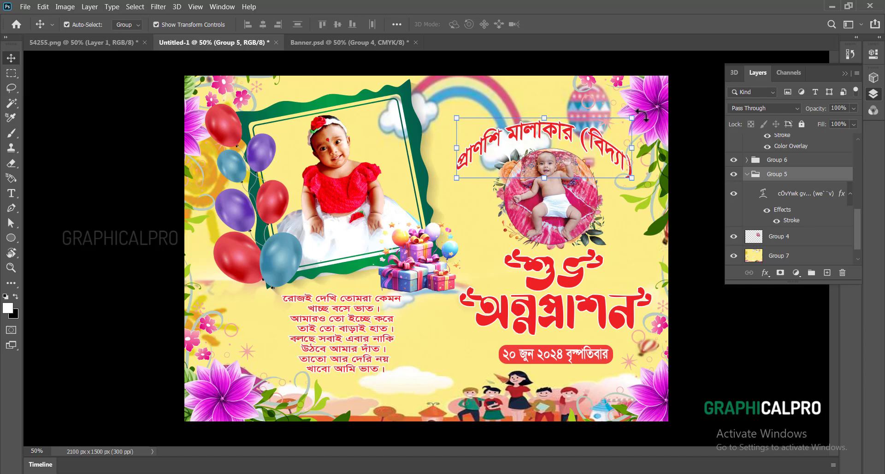
# Rotate the arched name text slightly counterclockwise, apply the transform and deselect all layers.
pyautogui.moveTo(641, 109); pyautogui.dragTo(641, 107)
pyautogui.press('Return')
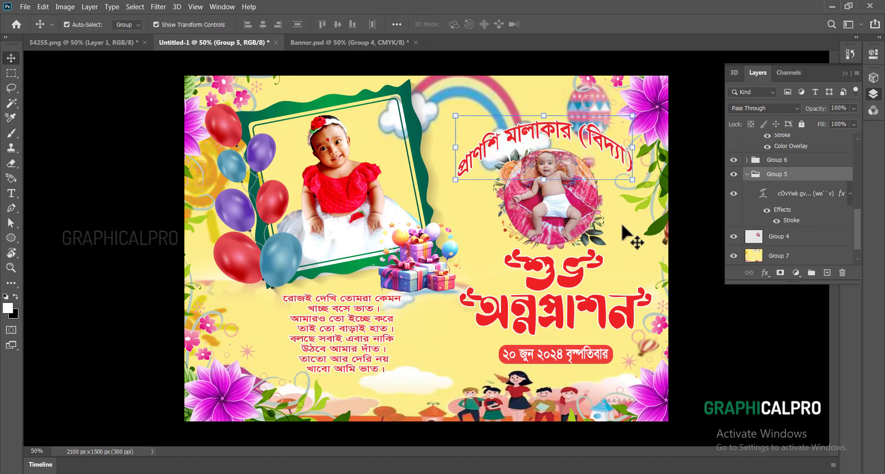
pyautogui.click(623, 243)
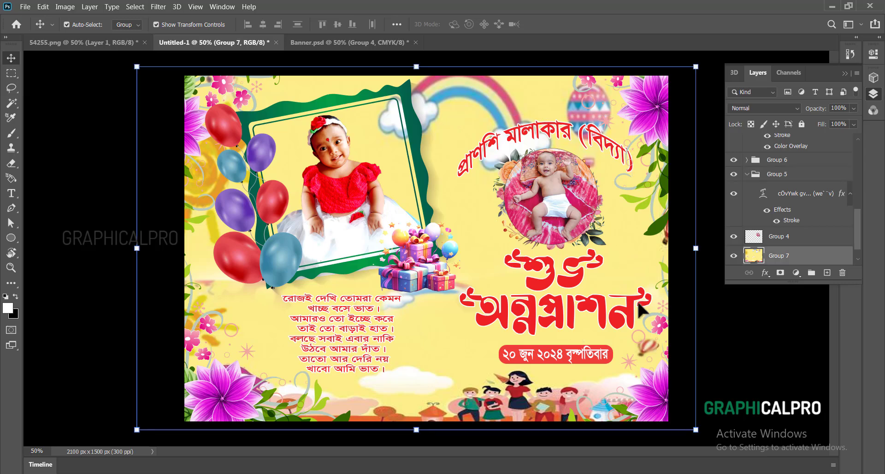
pyautogui.click(742, 336)
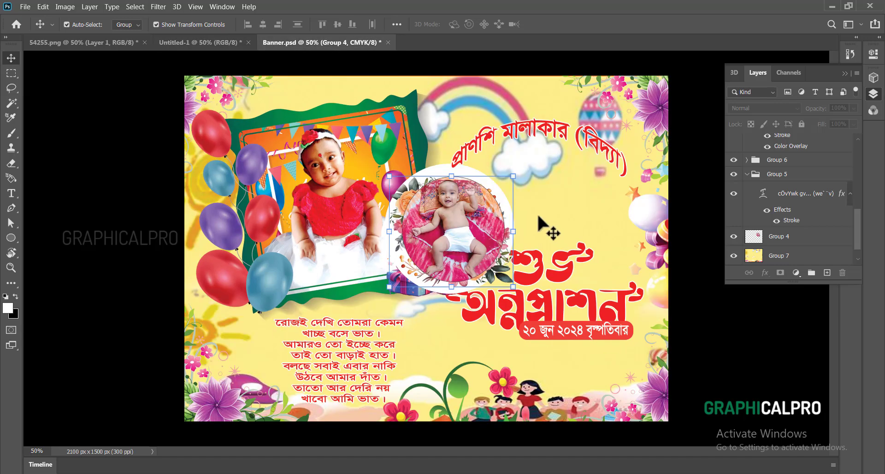
# In Banner.psd, move the round baby photo under the arched name and shift the white circle up behind it.
pyautogui.moveTo(438, 215); pyautogui.dragTo(536, 185)
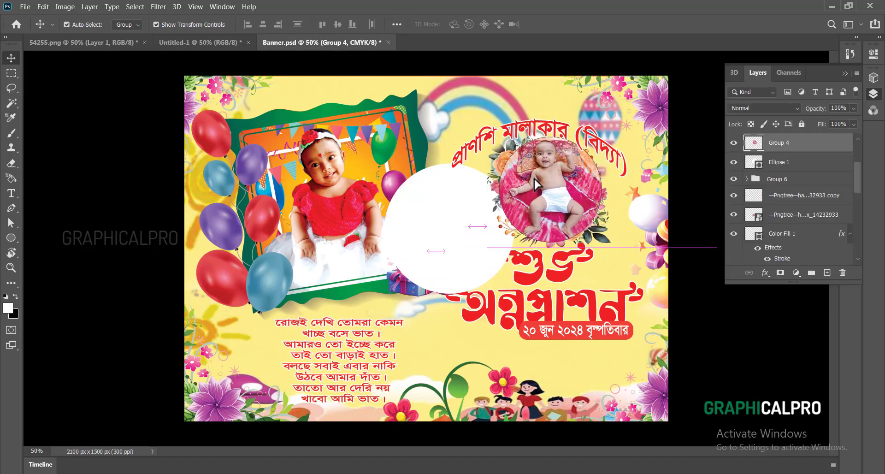
pyautogui.moveTo(445, 253); pyautogui.dragTo(506, 225)
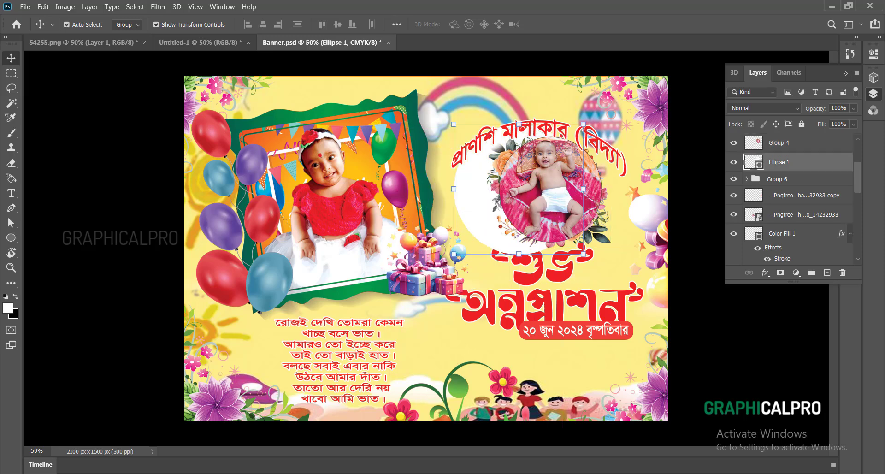
# Copy the grass-and-flowers artwork from Banner.psd along Untitled-1's bottom edge, centered near X 1107.5, Y 1727.5 px and rotated -3.17°.
pyautogui.moveTo(461, 396); pyautogui.dragTo(375, 310)
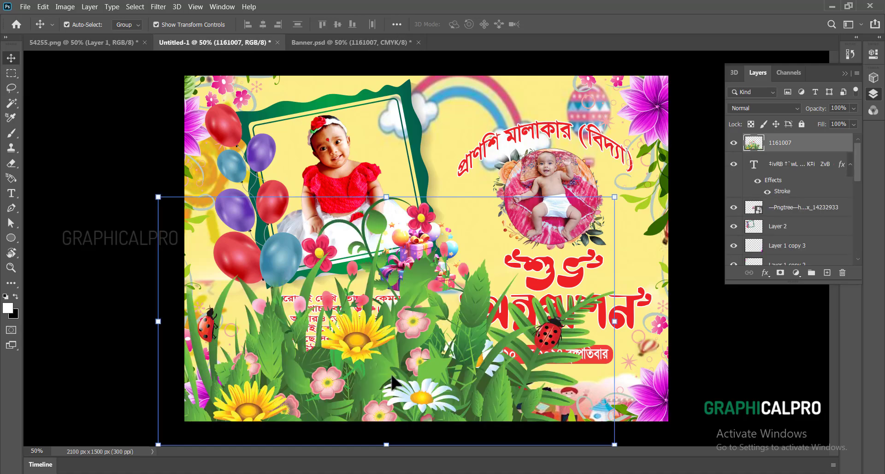
pyautogui.moveTo(392, 382); pyautogui.dragTo(497, 453)
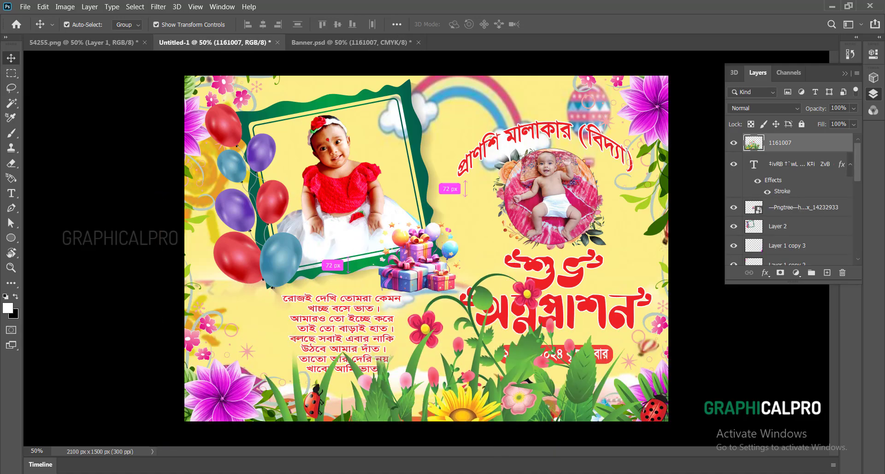
pyautogui.hotkey('ctrl', 'z')
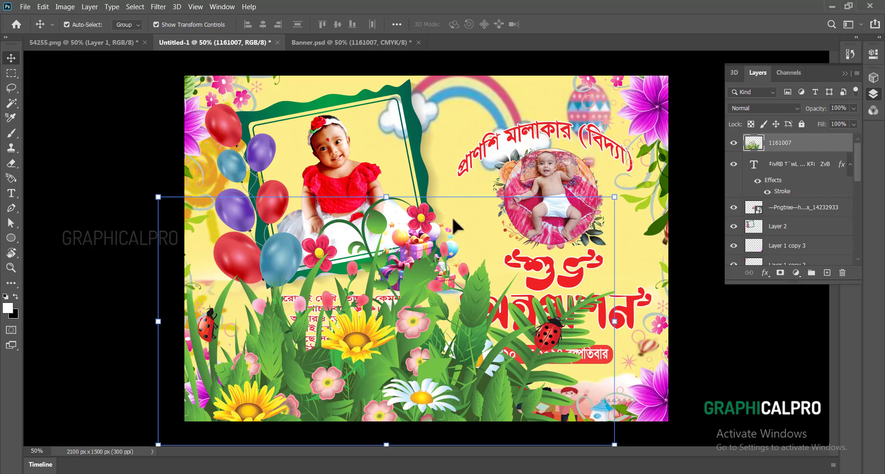
pyautogui.hotkey('ctrl', '-')
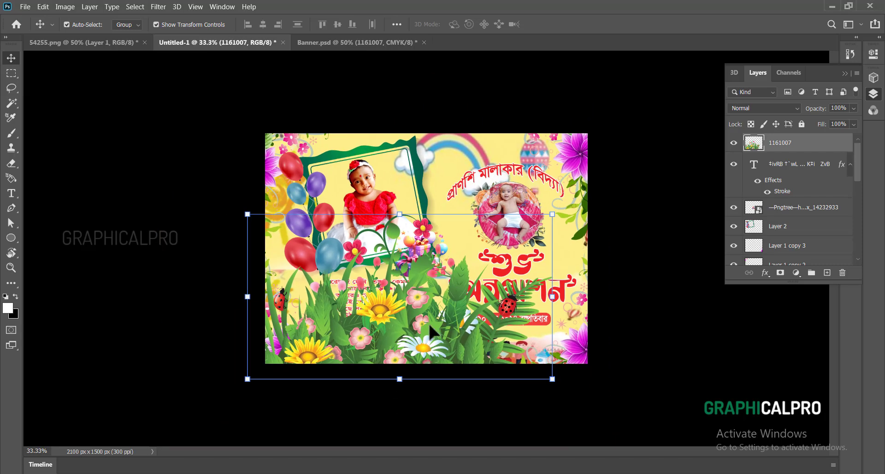
pyautogui.moveTo(434, 328); pyautogui.dragTo(452, 384)
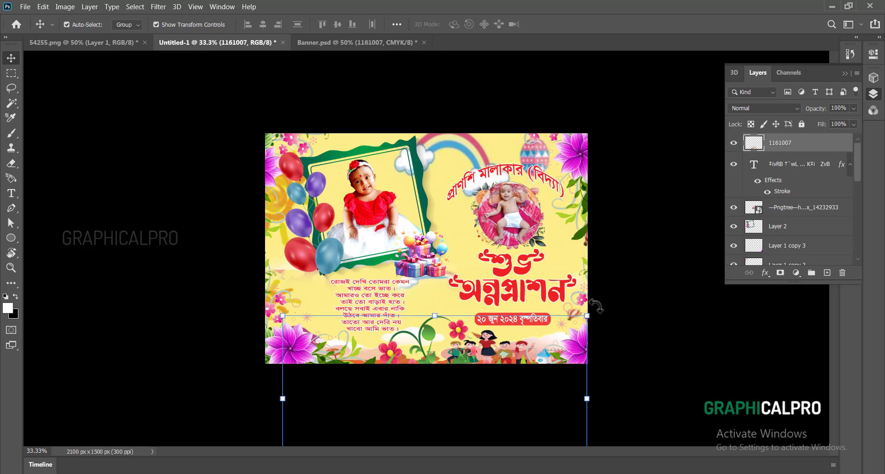
pyautogui.moveTo(595, 301); pyautogui.dragTo(589, 293)
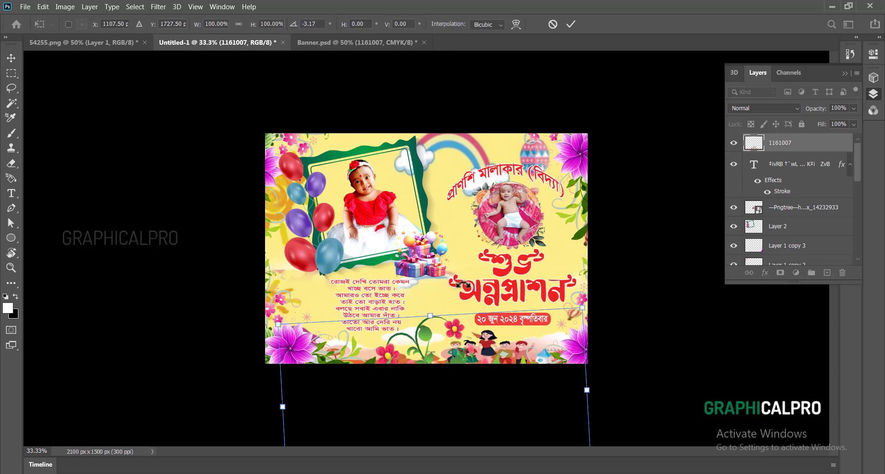
pyautogui.press('Return')
# Merge all visible layers of Untitled-1 into a single Background layer.
pyautogui.click(448, 203)
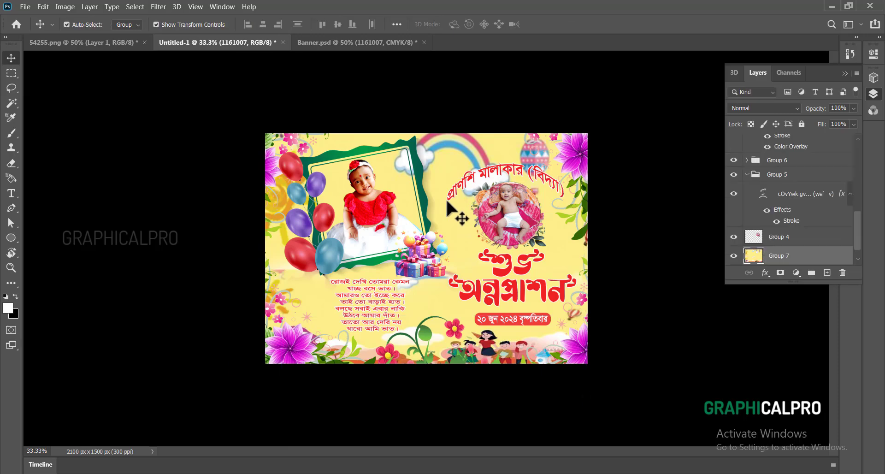
pyautogui.keyDown('ctrl'); pyautogui.click(476, 221); pyautogui.keyUp('ctrl')
pyautogui.keyDown('alt'); pyautogui.click(469, 233); pyautogui.keyUp('alt')
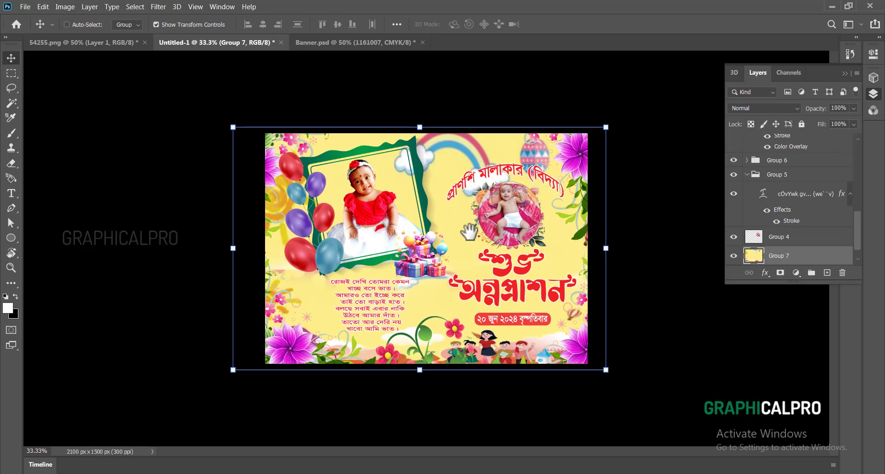
pyautogui.hotkey('ctrl', 'shift', 'e')
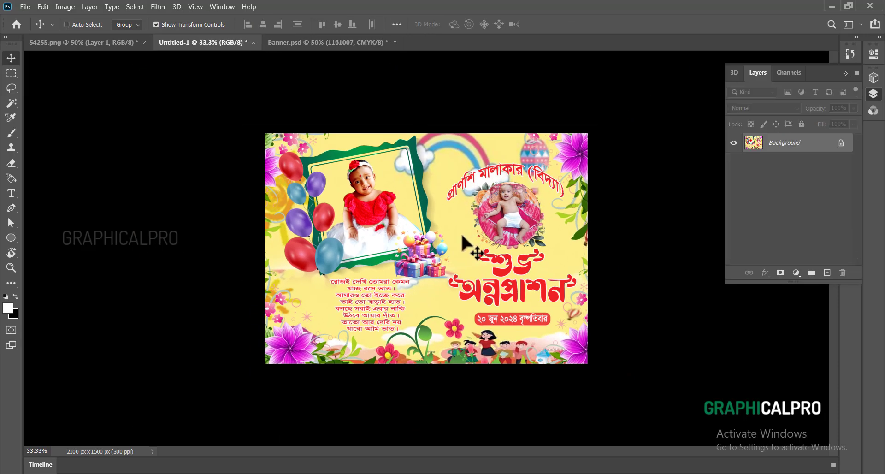
# Examine the merged banner's photos, arched name, title, date label, verse and corner flowers, both as a whole and close up.
pyautogui.keyDown('ctrl'); pyautogui.click(500, 204); pyautogui.keyUp('ctrl')
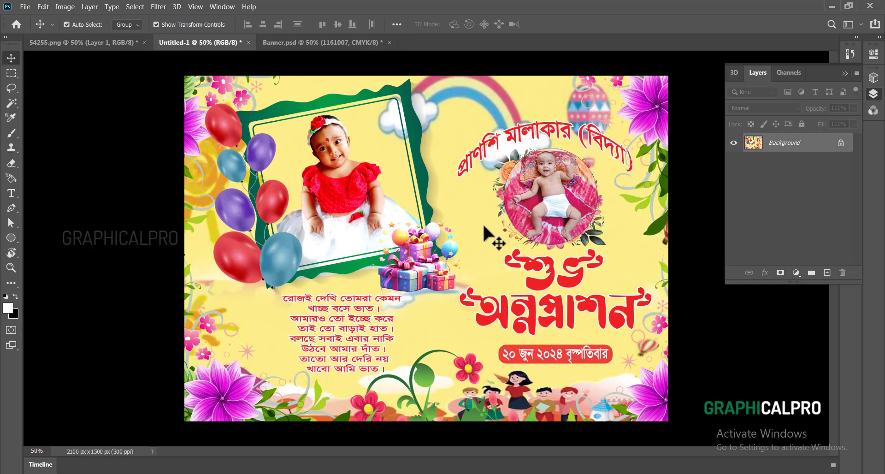
pyautogui.keyDown('alt'); pyautogui.click(431, 241); pyautogui.keyUp('alt')
pyautogui.keyDown('ctrl'); pyautogui.click(430, 242); pyautogui.keyUp('ctrl')
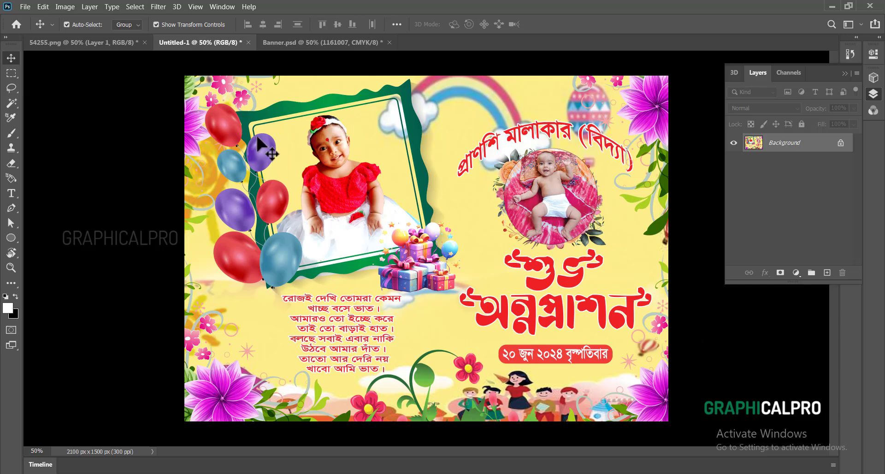
pyautogui.keyDown('alt'); pyautogui.click(469, 242); pyautogui.keyUp('alt')
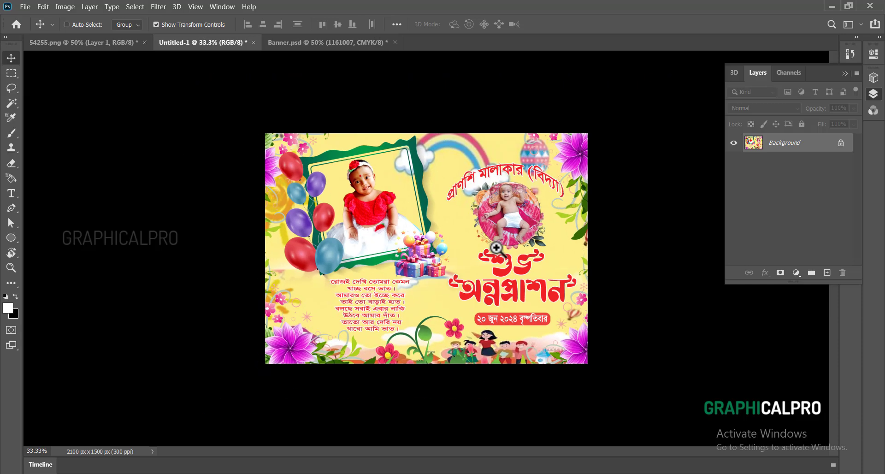
pyautogui.keyDown('ctrl'); pyautogui.click(498, 252); pyautogui.keyUp('ctrl')
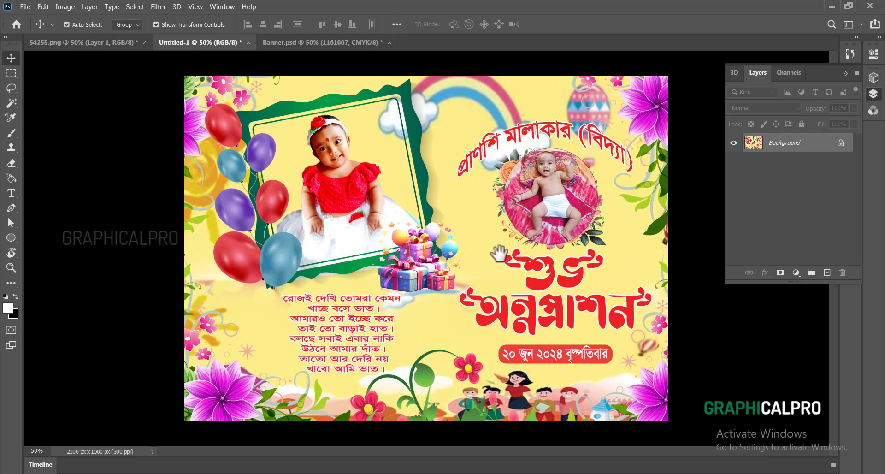
pyautogui.keyDown('ctrl'); pyautogui.click(415, 212); pyautogui.keyUp('ctrl')
pyautogui.keyDown('alt'); pyautogui.click(429, 212); pyautogui.keyUp('alt')
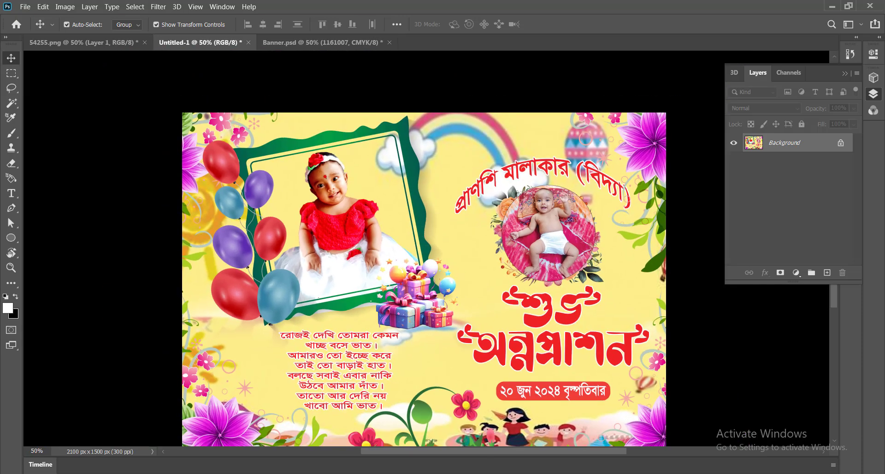